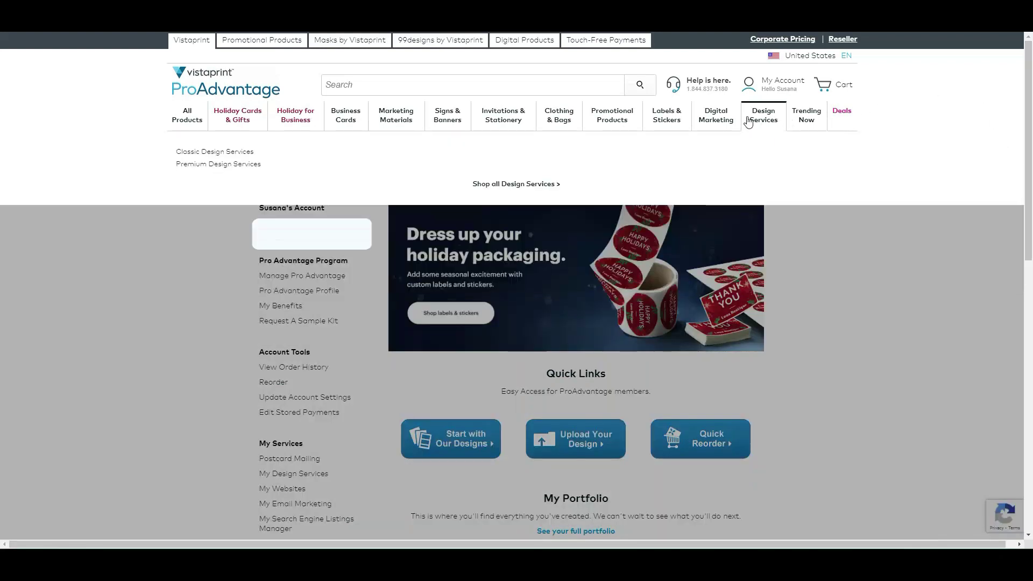
# Open Postcards from Marketing Materials > Most Popular in the top navigation.
pyautogui.moveTo(715, 122)
pyautogui.moveTo(576, 124)
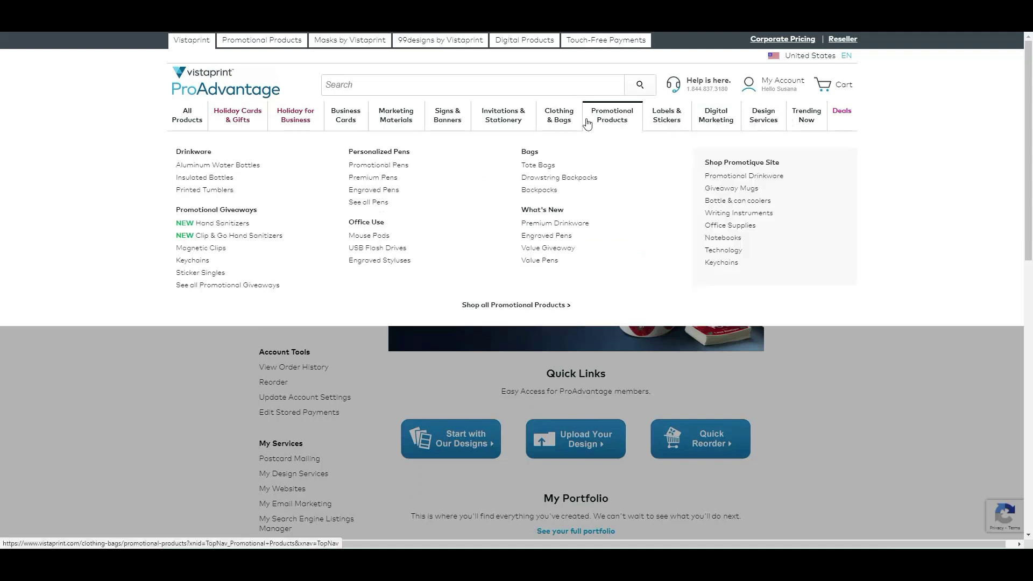
pyautogui.moveTo(501, 123)
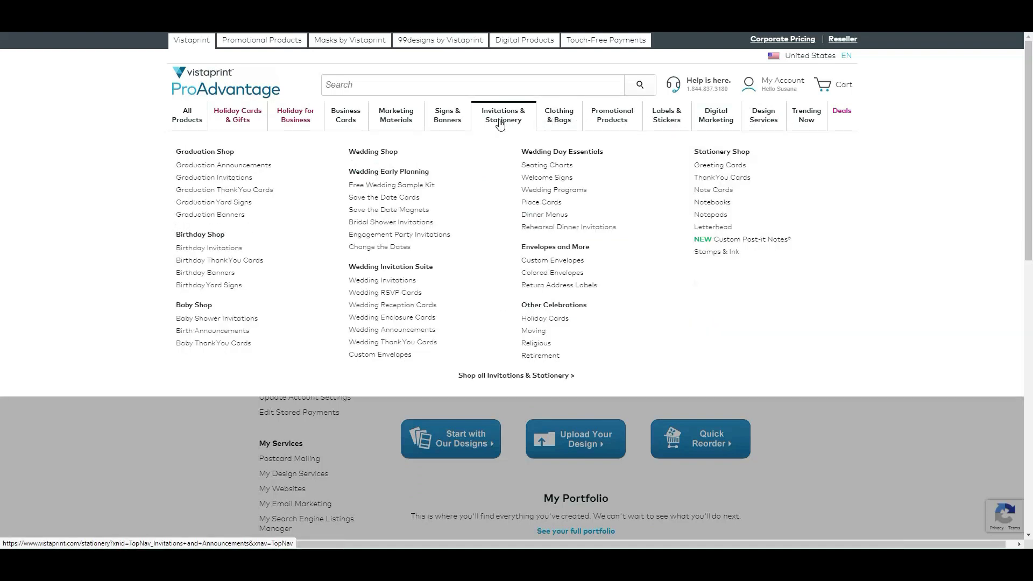
pyautogui.moveTo(450, 124)
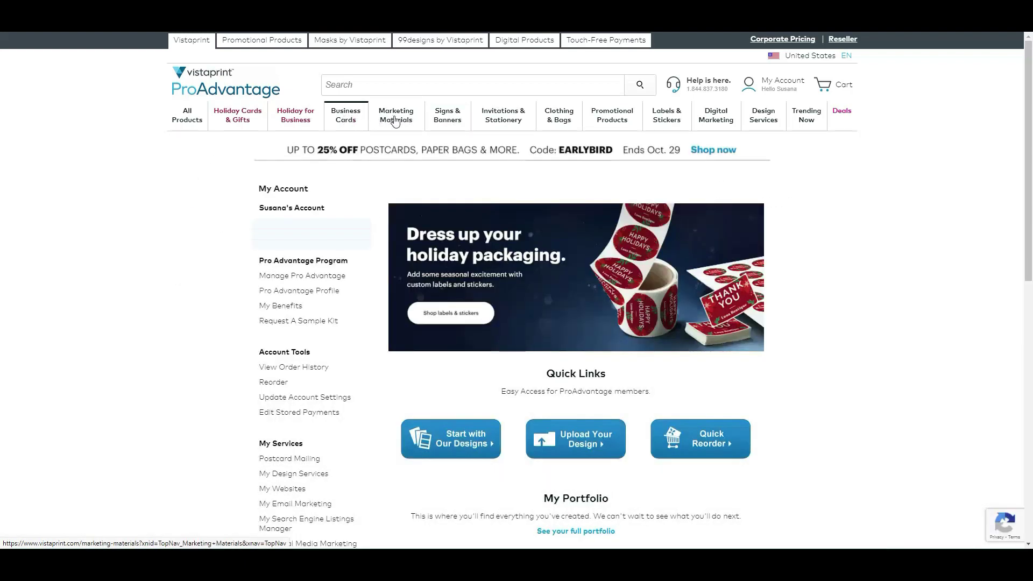
pyautogui.moveTo(402, 120)
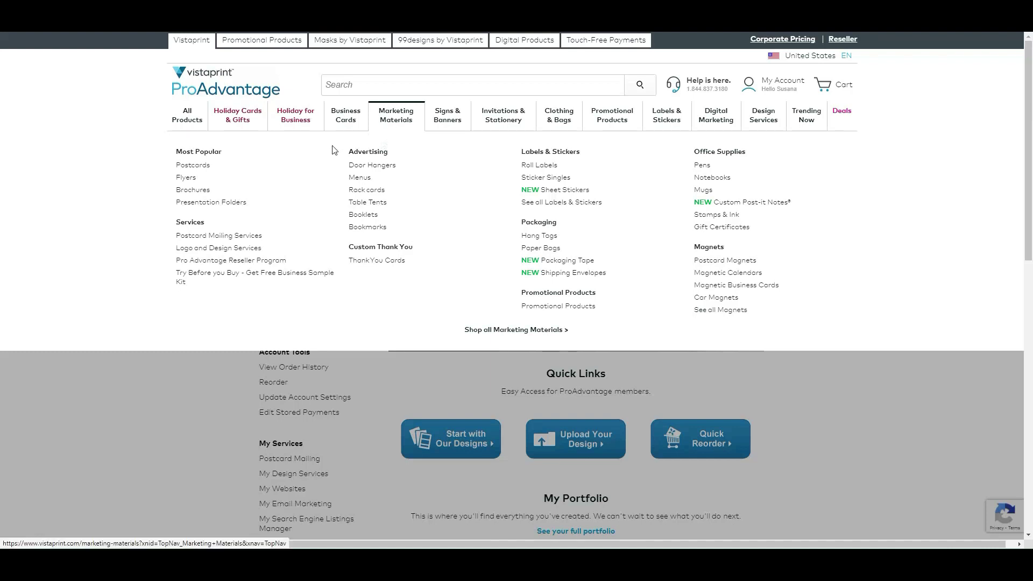
pyautogui.click(195, 168)
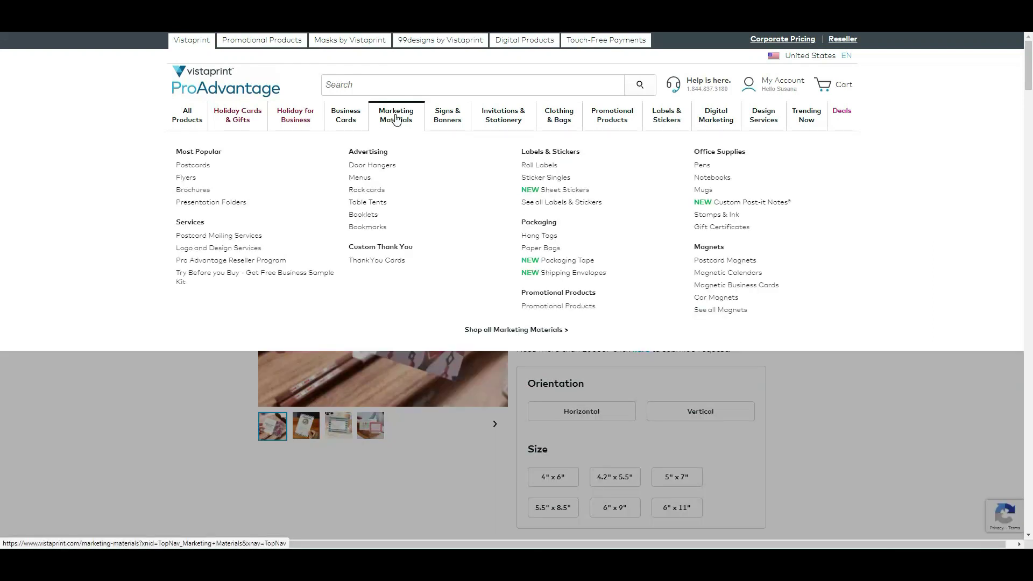
# Choose the Horizontal orientation and the 5" x 7" postcard size.
pyautogui.click(200, 167)
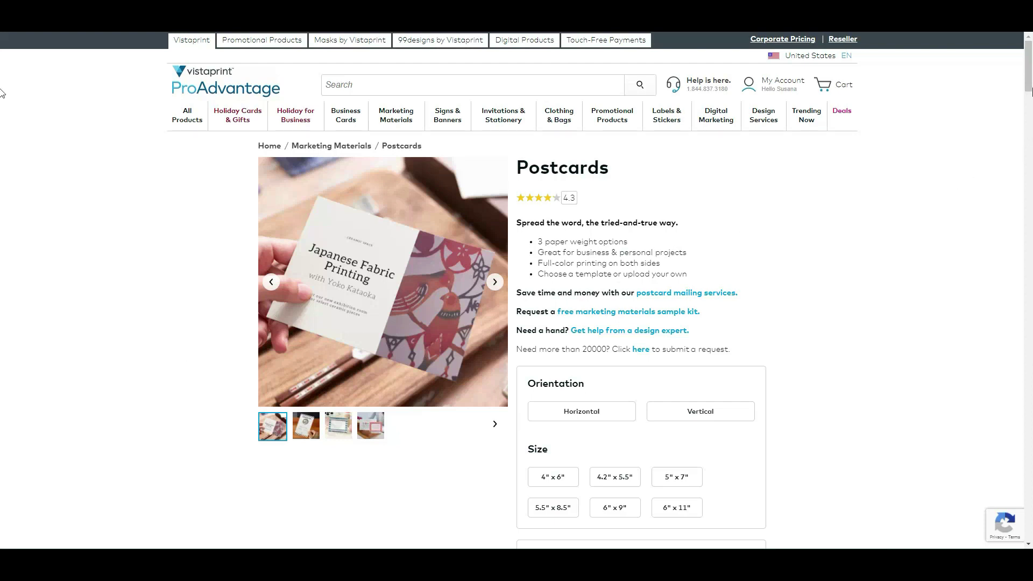
pyautogui.scroll(-2, 2, 93)
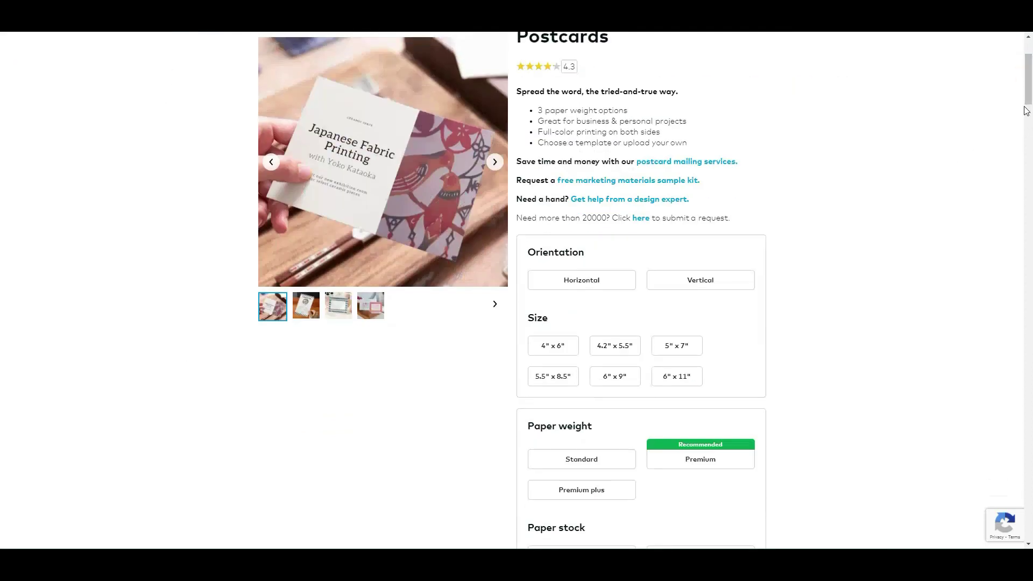
pyautogui.scroll(-3, 1026, 111)
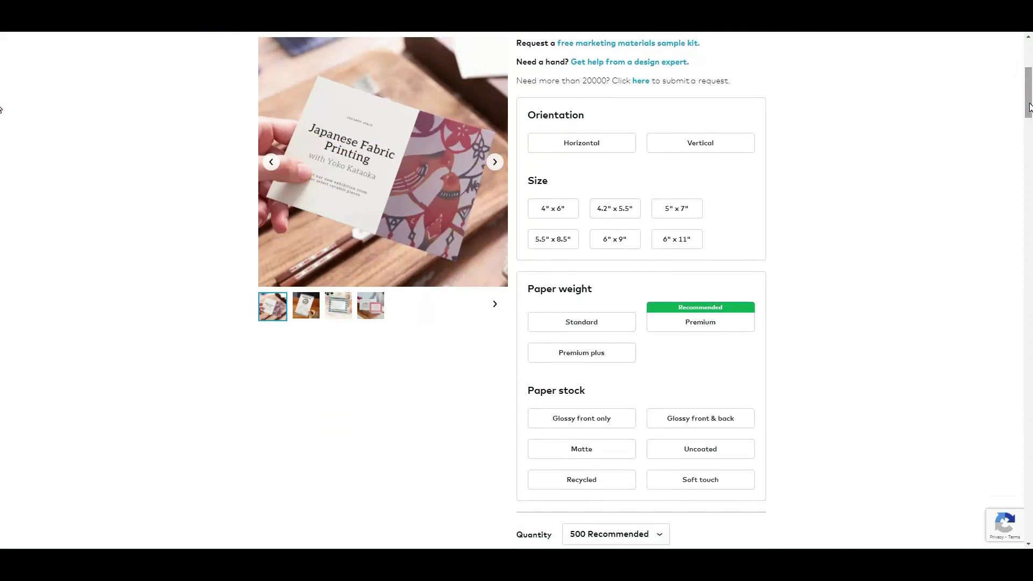
pyautogui.moveTo(1029, 106); pyautogui.dragTo(1028, 111)
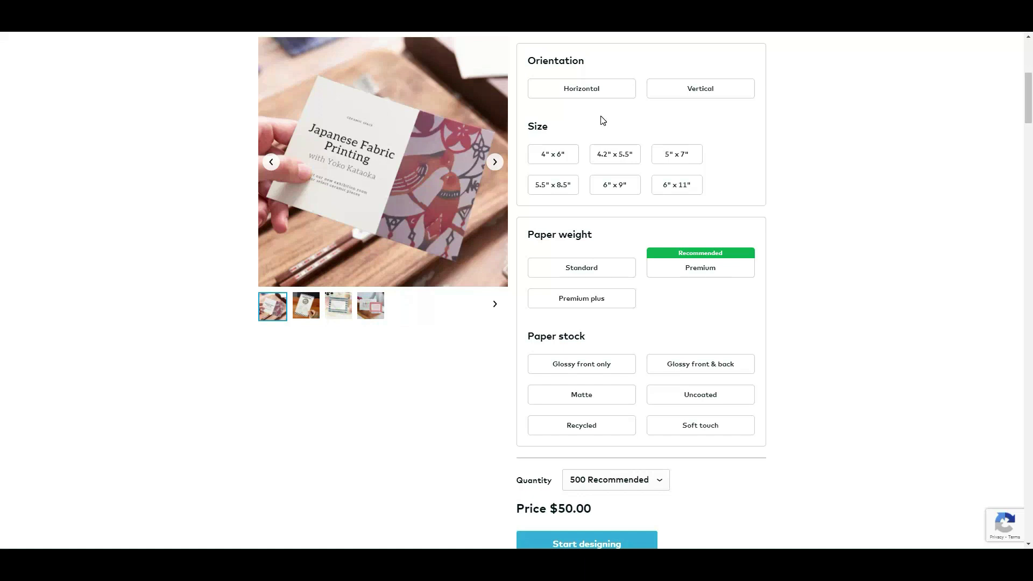
pyautogui.click(580, 92)
pyautogui.click(676, 154)
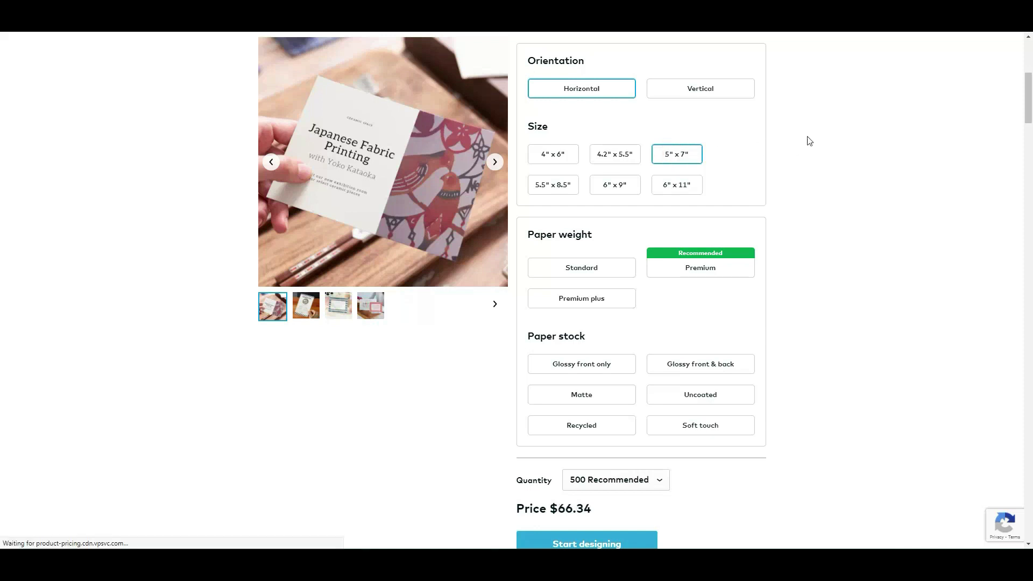
# Pick Standard paper weight and the Glossy front only finish, then start designing.
pyautogui.scroll(-3, 1023, 102)
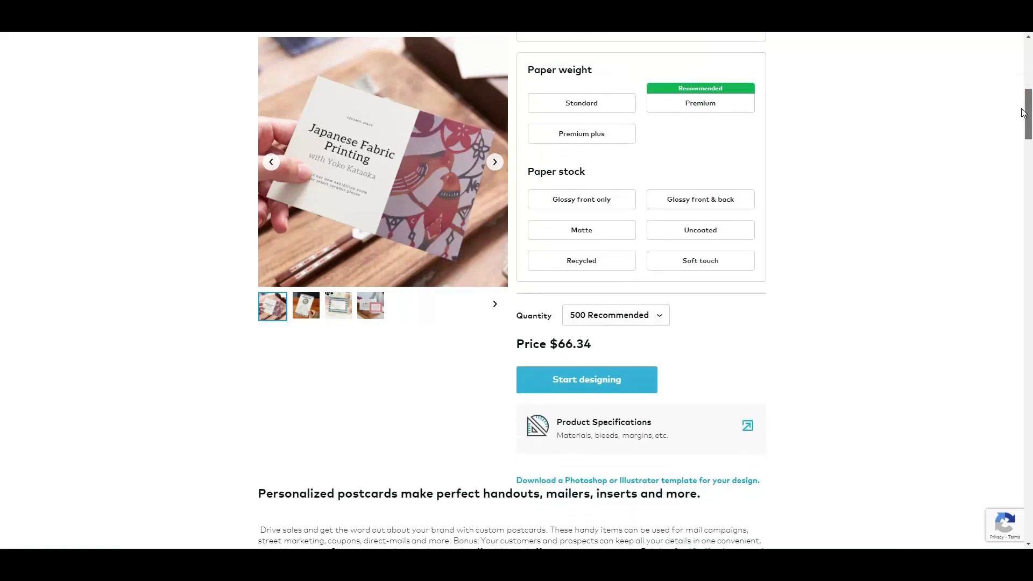
pyautogui.moveTo(1024, 112); pyautogui.dragTo(1023, 114)
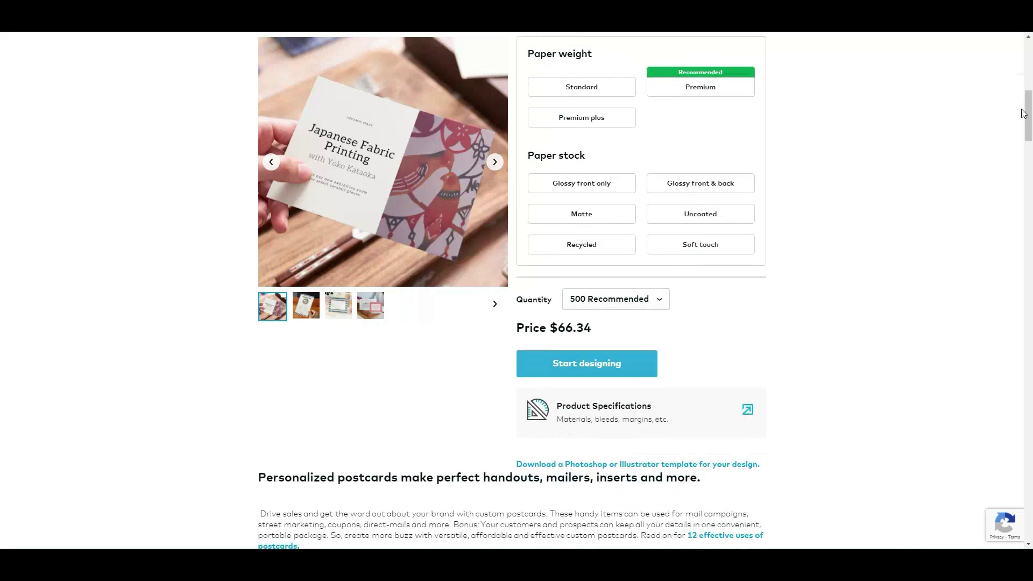
pyautogui.click(580, 87)
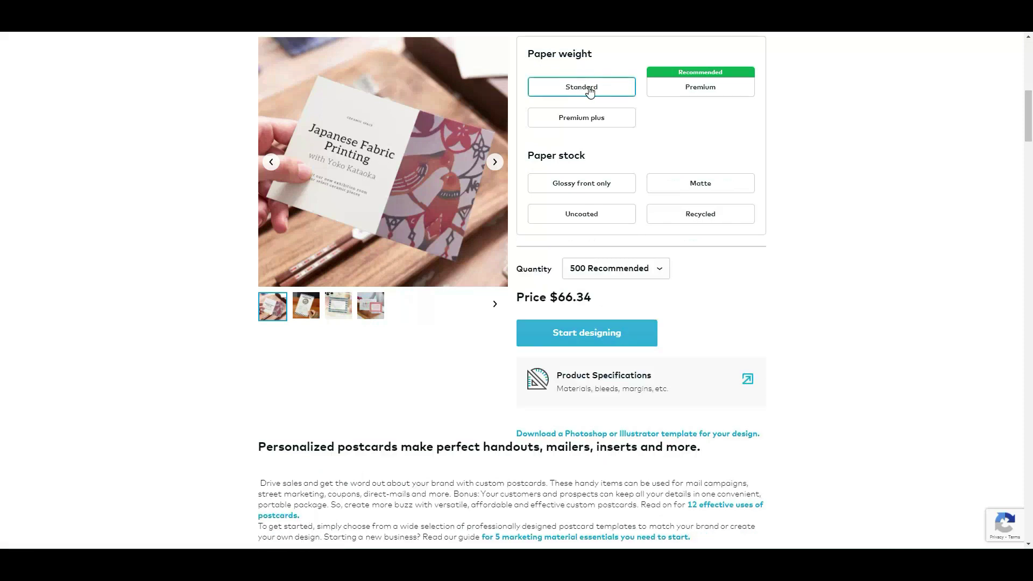
pyautogui.moveTo(1028, 124); pyautogui.dragTo(1028, 129)
pyautogui.scroll(-1, 1028, 128)
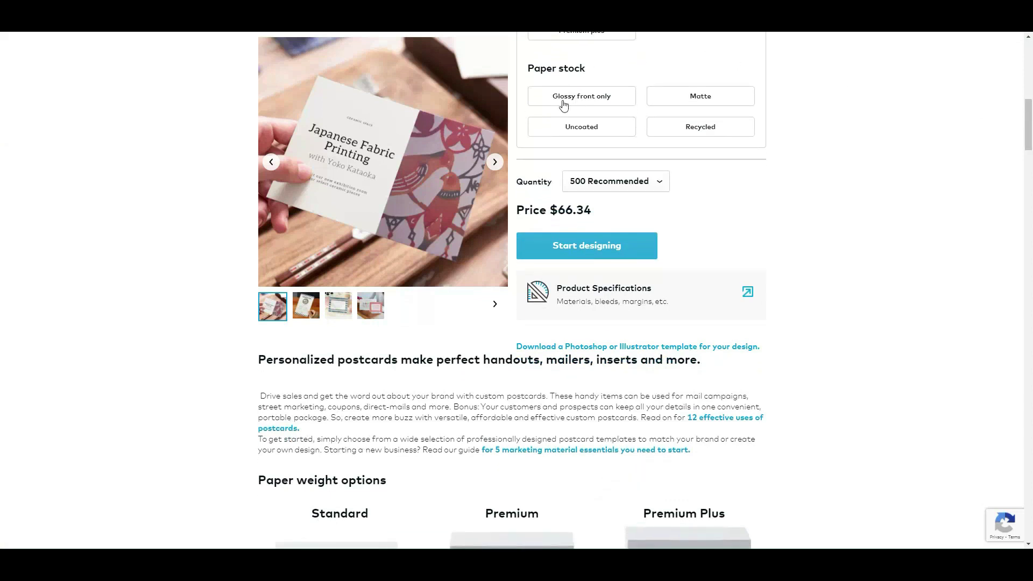
pyautogui.click(592, 102)
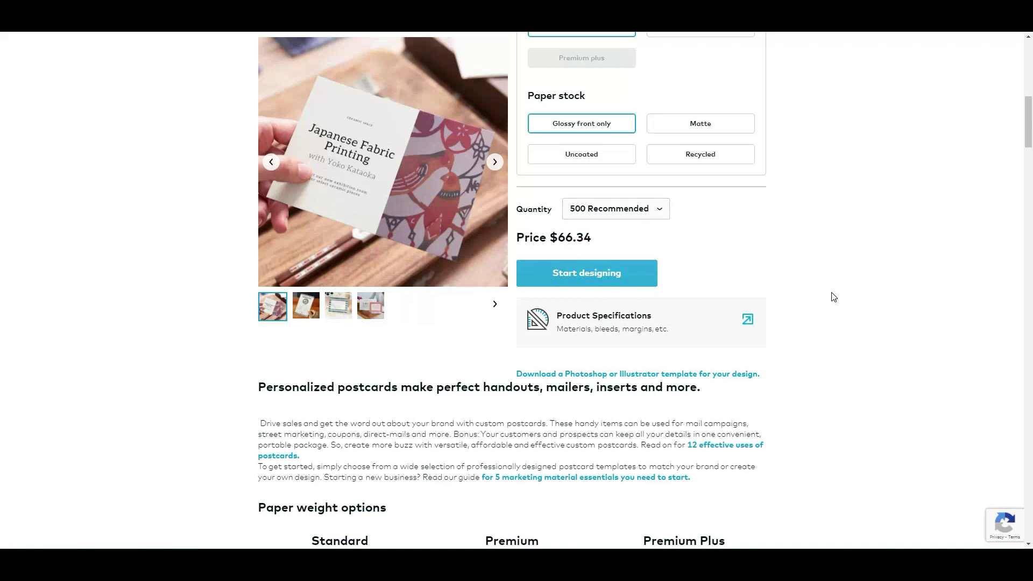
pyautogui.click(652, 276)
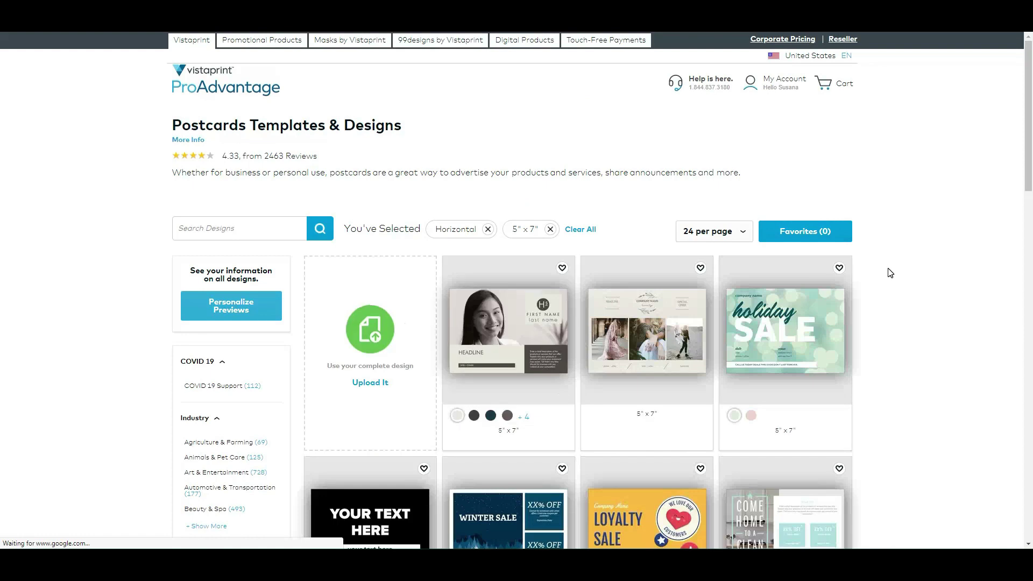
# Scroll through the horizontal 5" x 7" template grid, priced at 500 for $66.34.
pyautogui.scroll(-3, 973, 159)
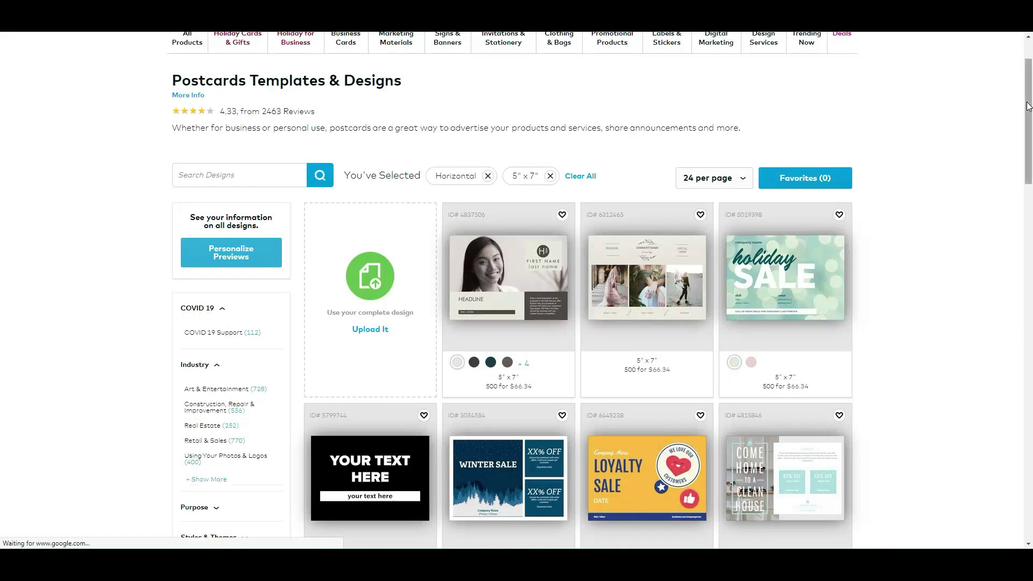
pyautogui.scroll(-3, 1027, 111)
pyautogui.moveTo(1027, 111); pyautogui.dragTo(1004, 338)
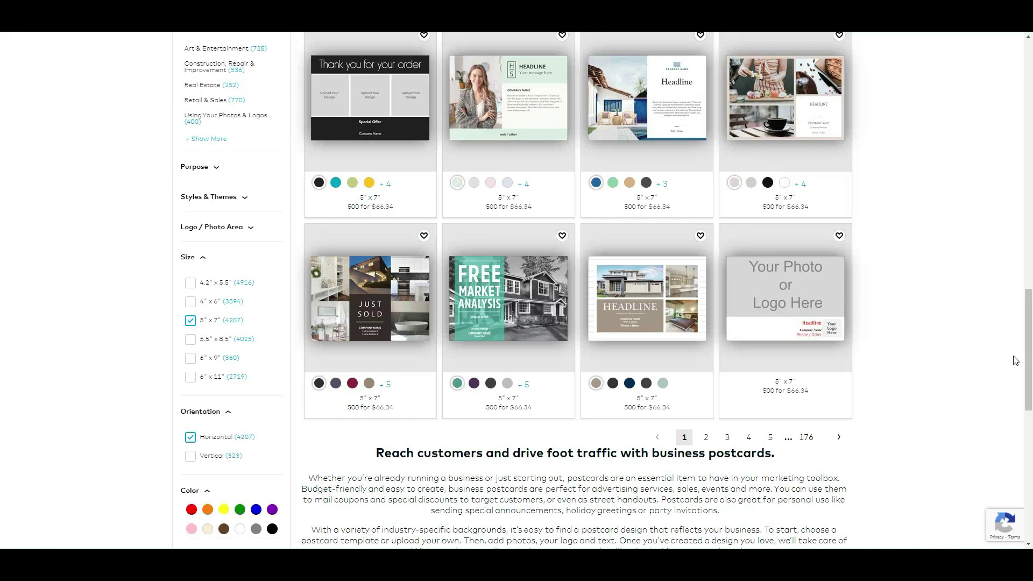
pyautogui.click(1028, 371)
pyautogui.moveTo(1029, 370); pyautogui.dragTo(1027, 167)
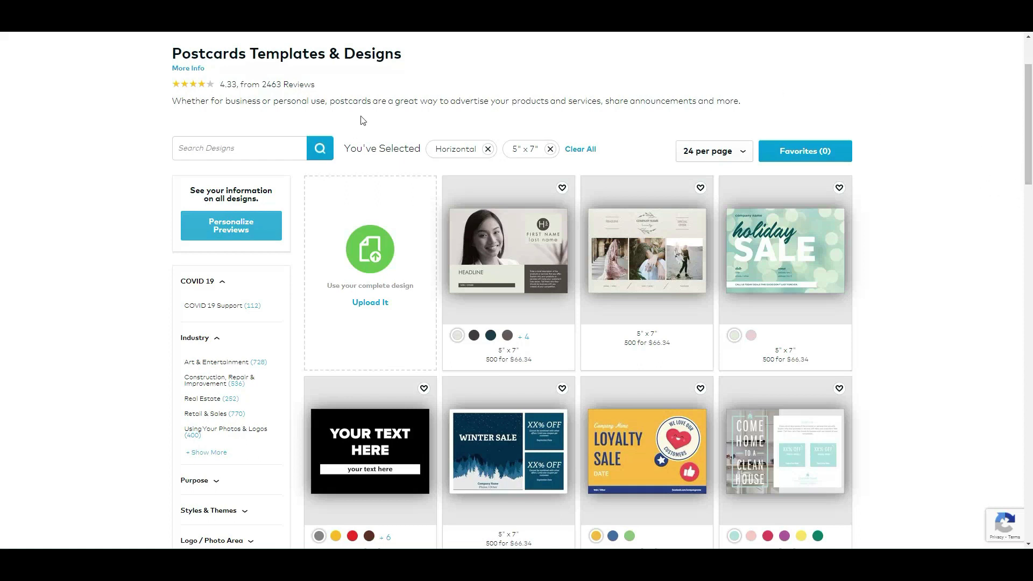
# Search the designs for 'real estate' and browse the matching postcard templates.
pyautogui.click(217, 149)
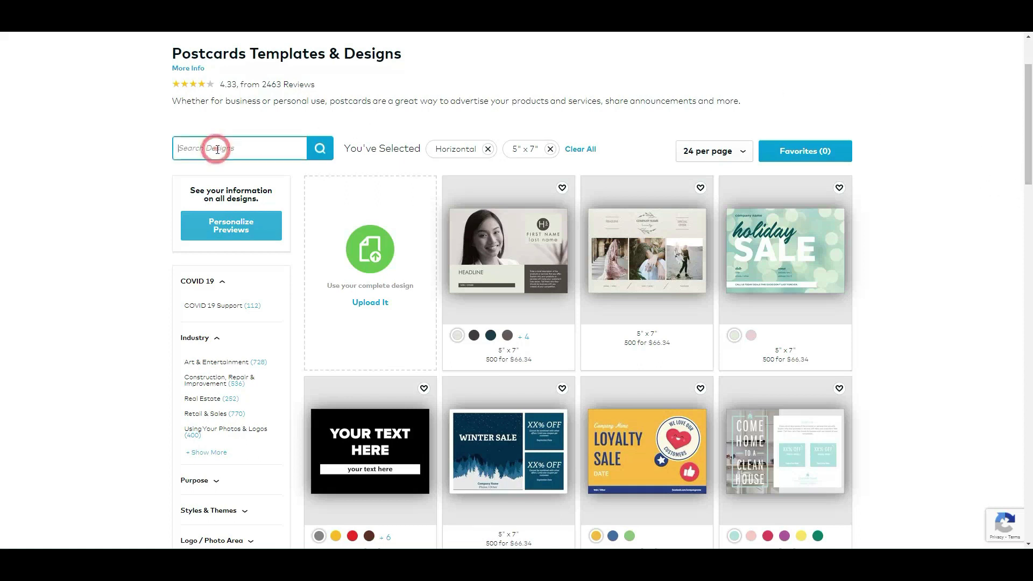
pyautogui.write('rea')
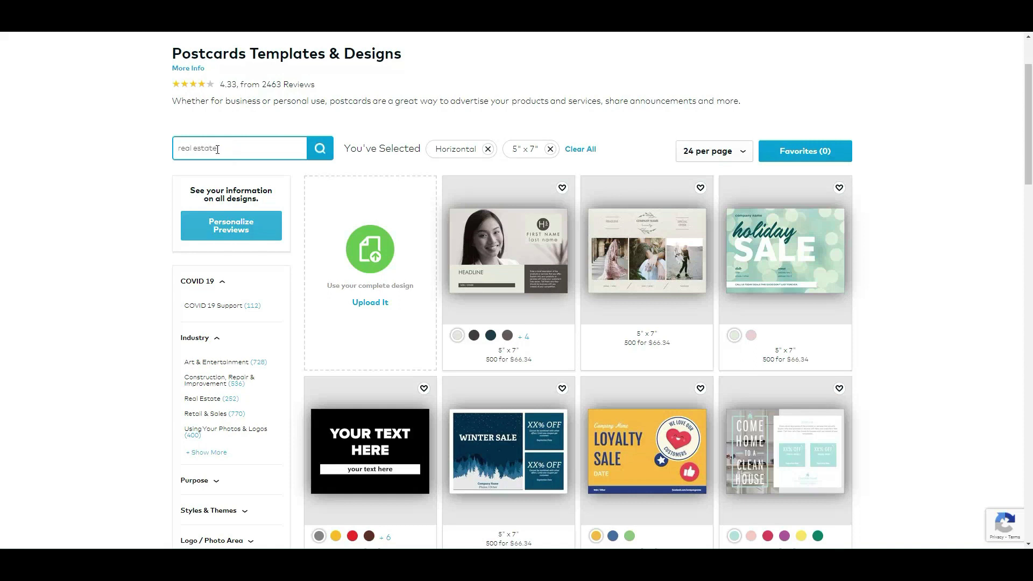
pyautogui.write('l estate')
pyautogui.click(320, 148)
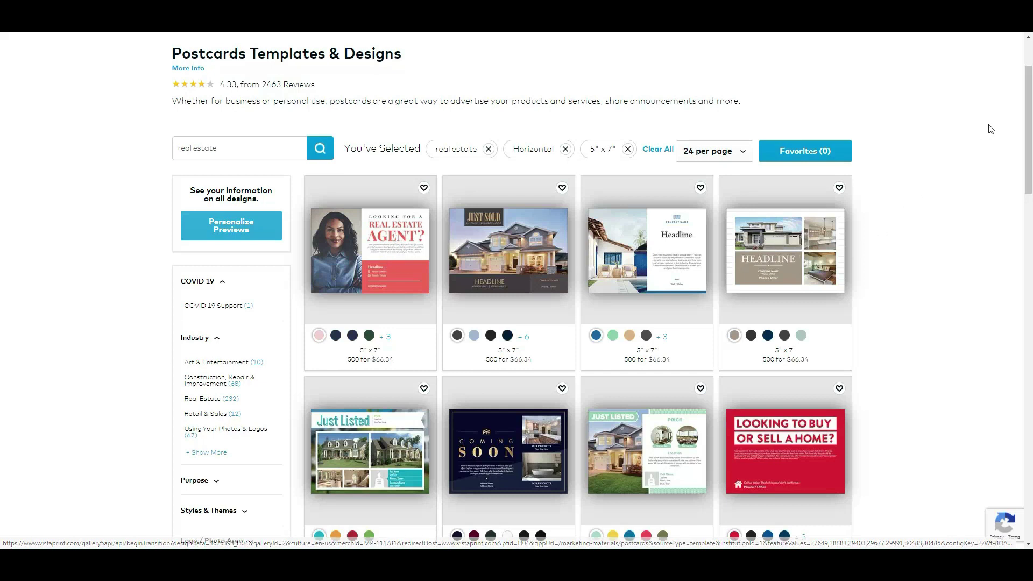
pyautogui.scroll(-5, 1016, 124)
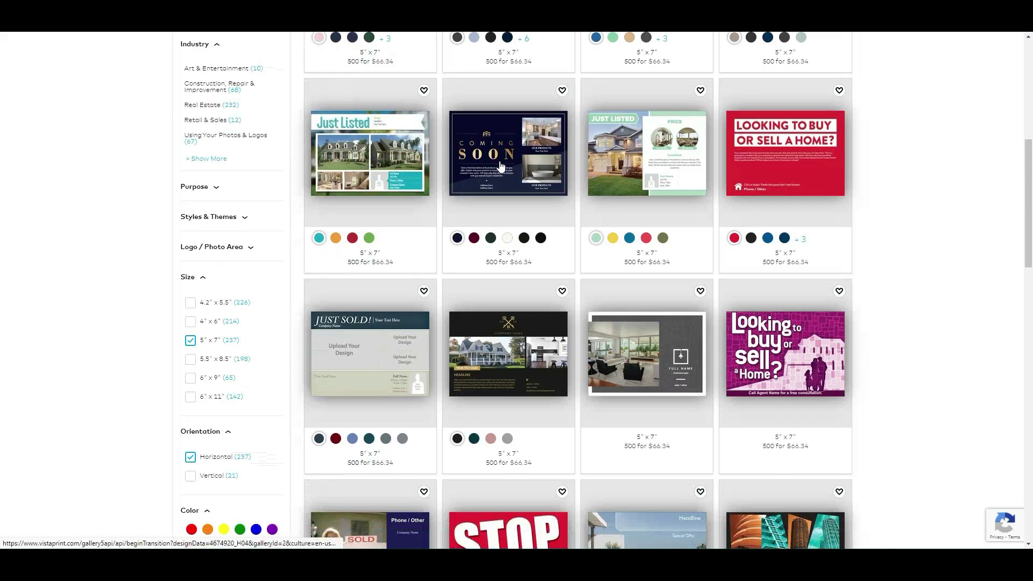
pyautogui.scroll(-2, 1024, 228)
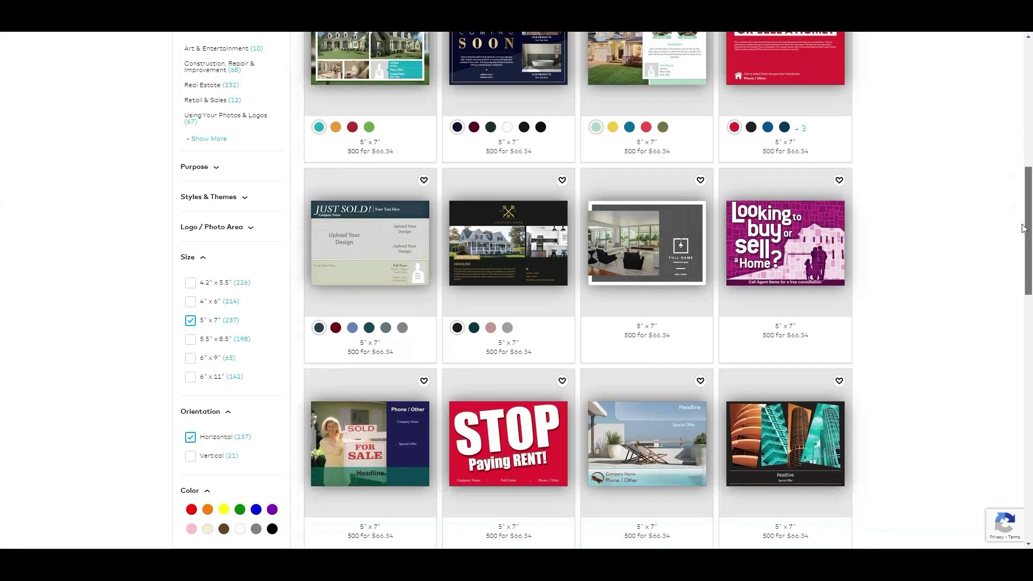
pyautogui.scroll(-3, 1025, 262)
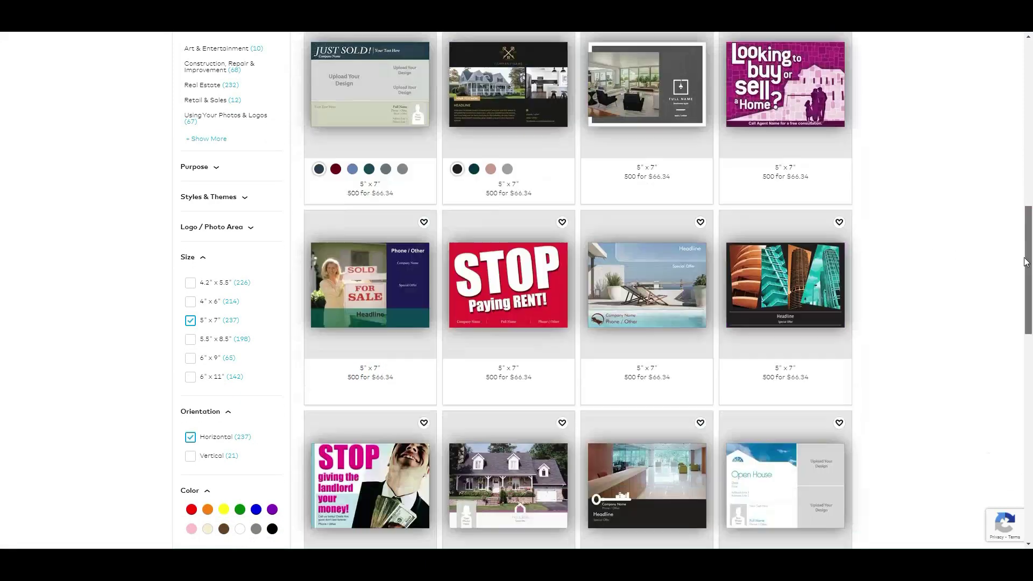
pyautogui.moveTo(1026, 262); pyautogui.dragTo(1024, 351)
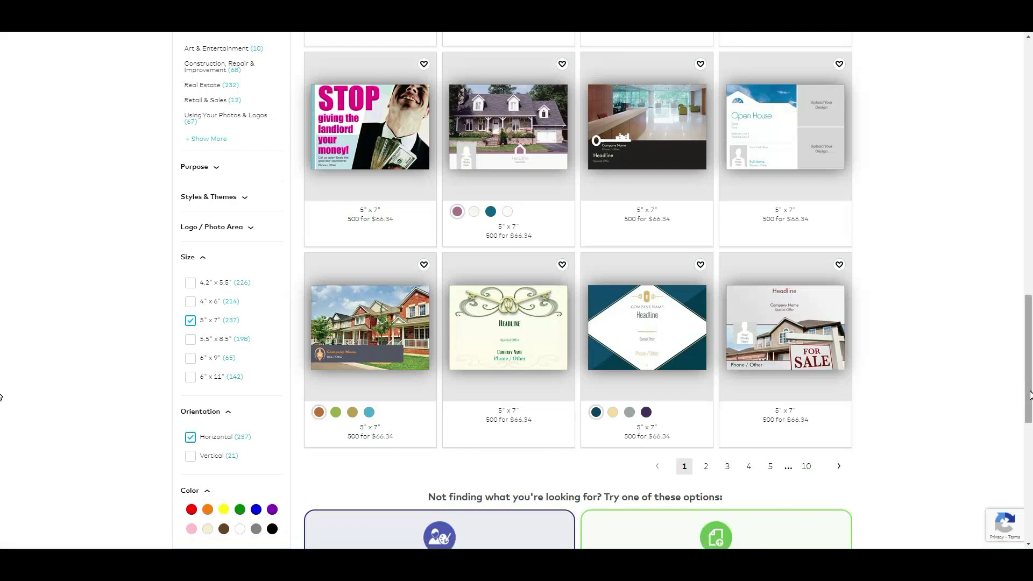
pyautogui.moveTo(1028, 398); pyautogui.dragTo(1029, 180)
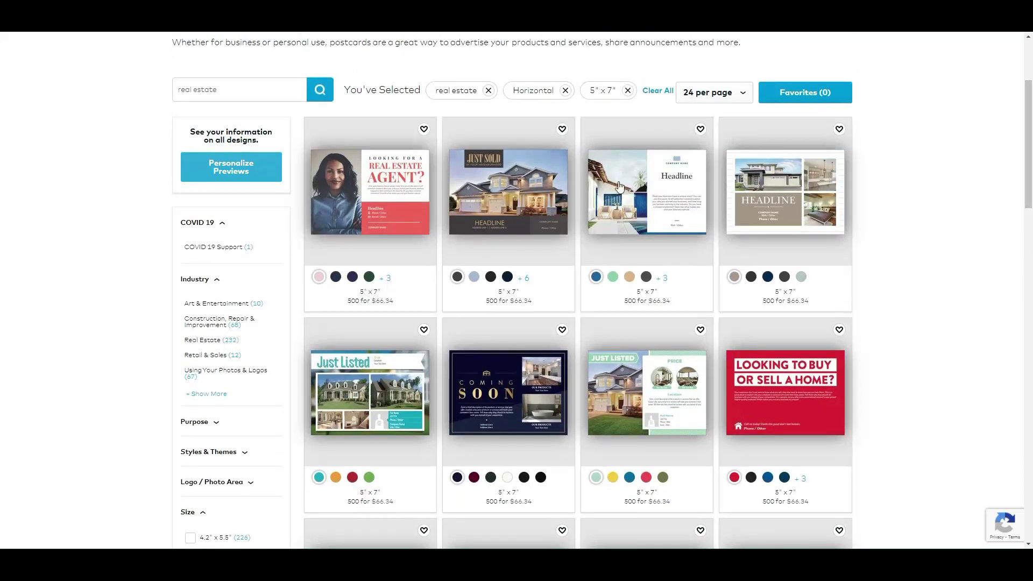
# Open the Just Sold house template in the studio and select its HEADLINE text.
pyautogui.click(504, 191)
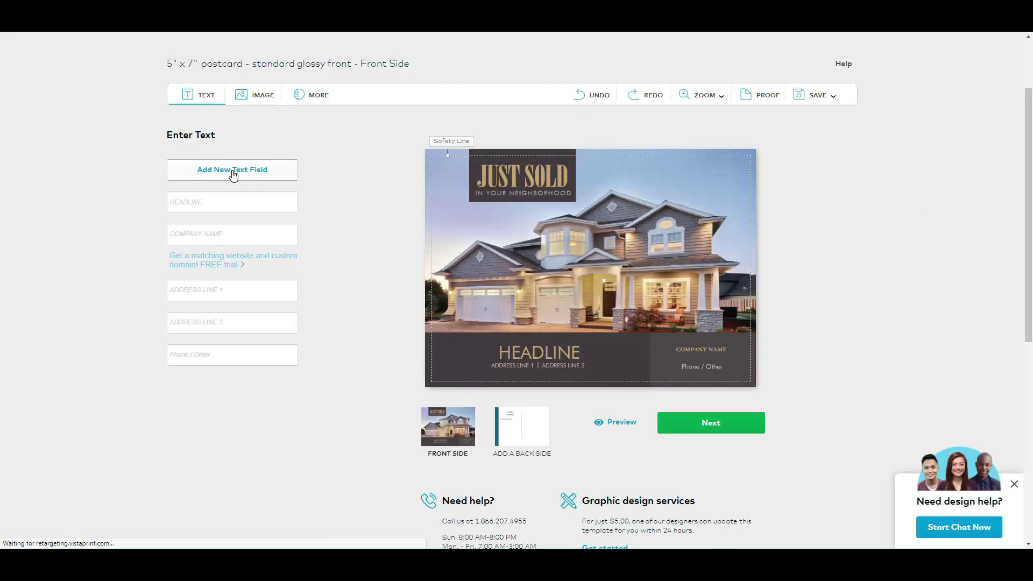
pyautogui.click(513, 181)
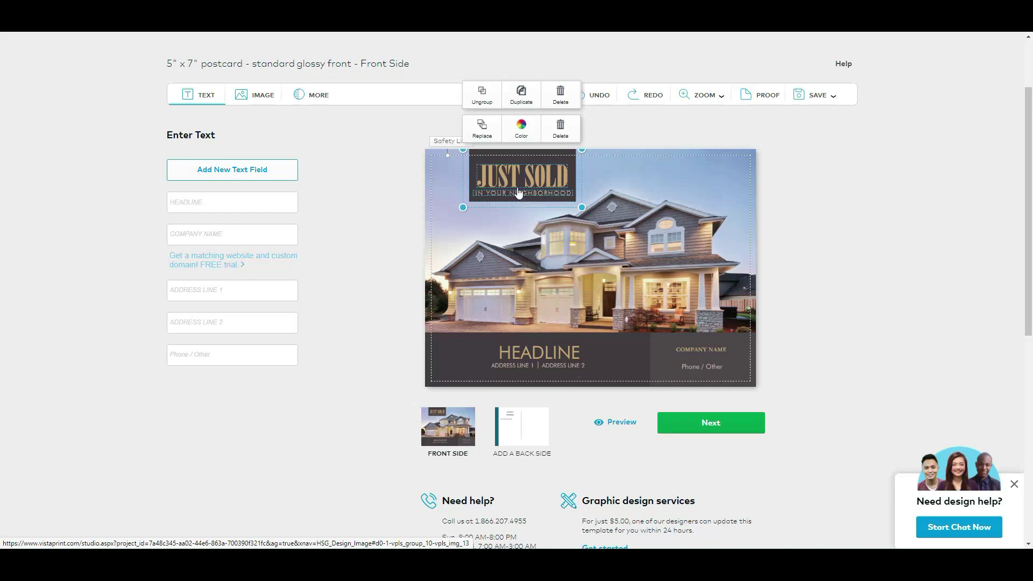
pyautogui.click(379, 226)
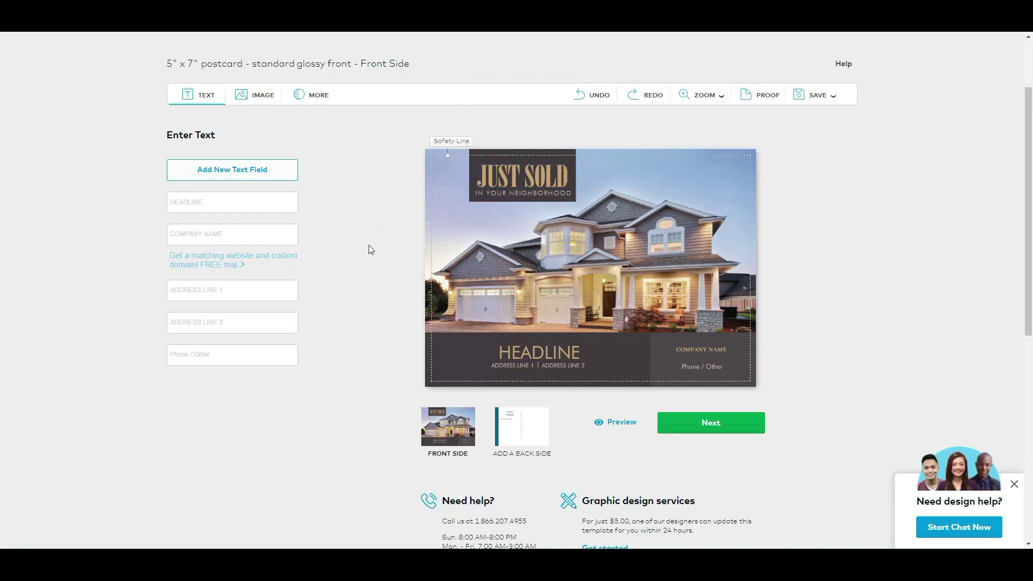
pyautogui.click(536, 356)
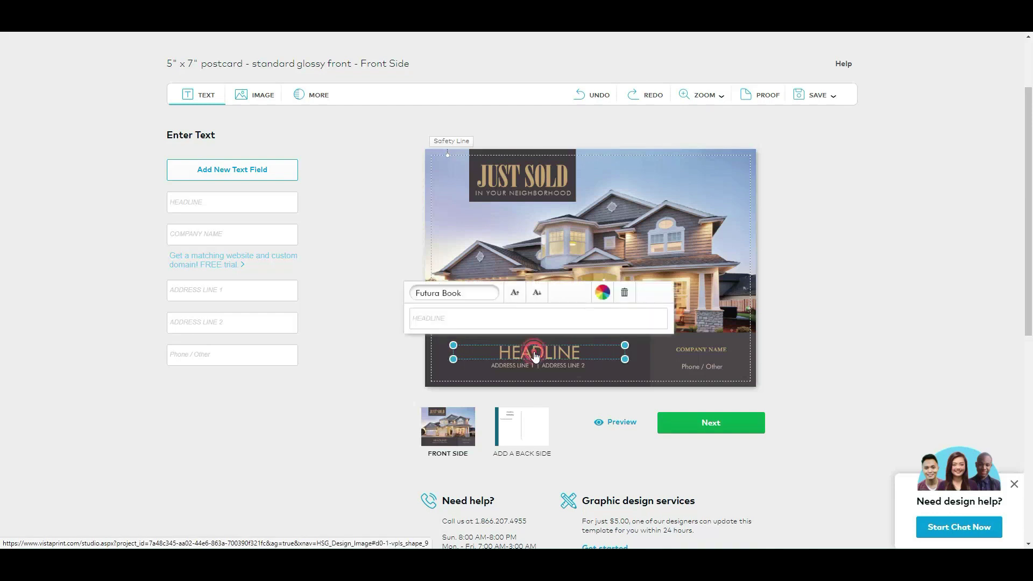
pyautogui.click(512, 370)
pyautogui.click(557, 370)
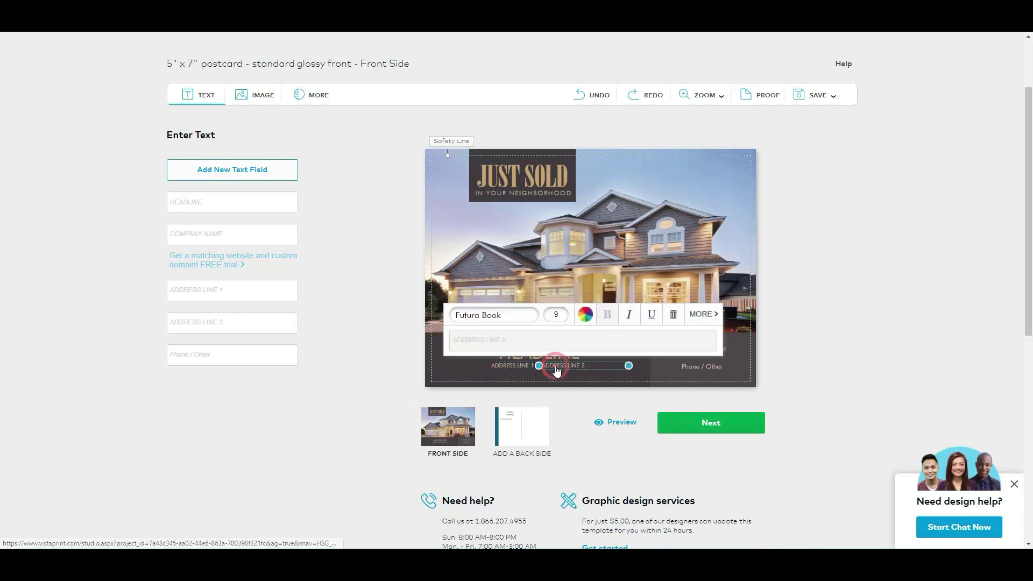
pyautogui.click(376, 370)
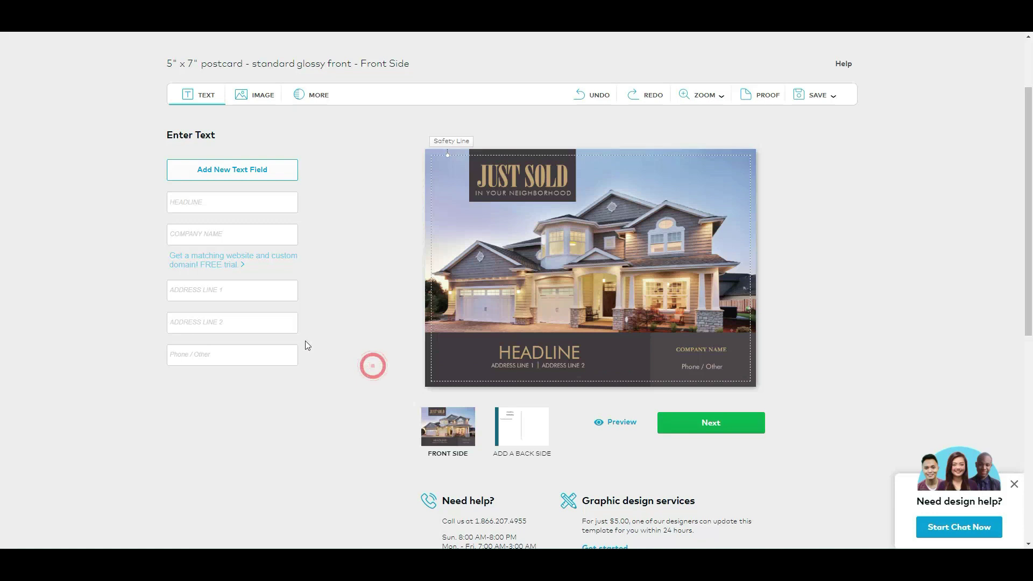
pyautogui.click(229, 175)
pyautogui.click(523, 287)
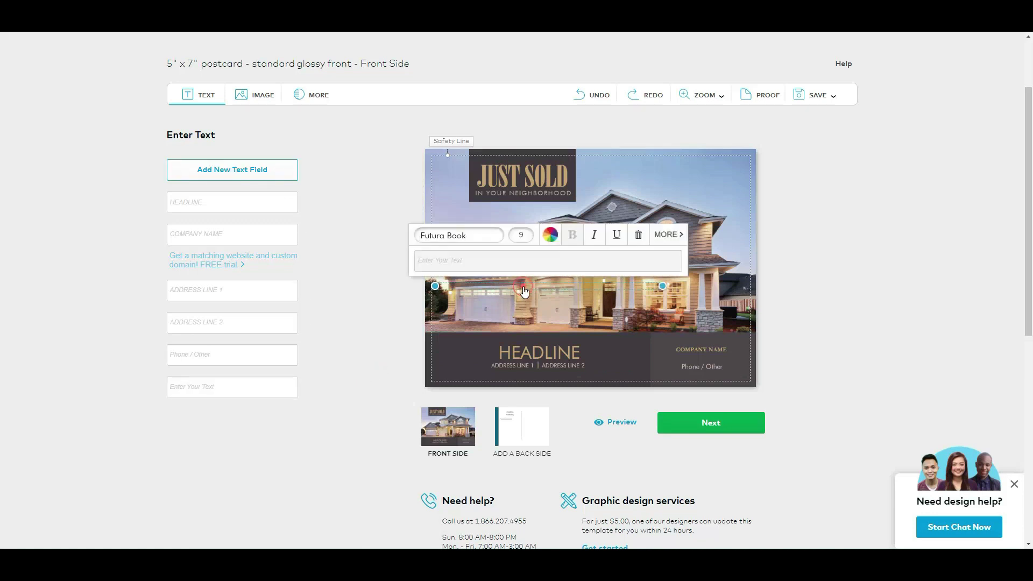
pyautogui.click(502, 267)
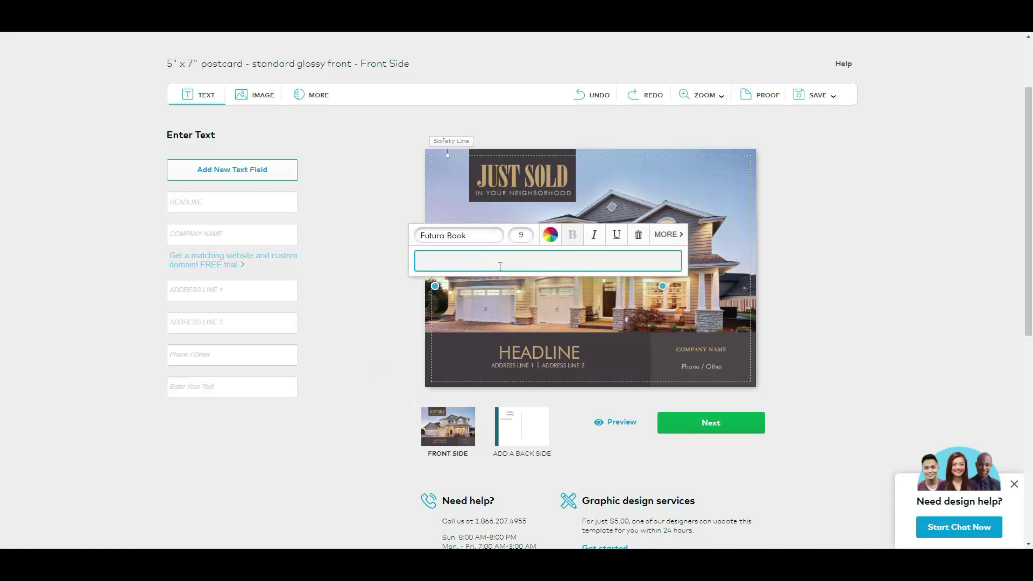
pyautogui.write('jerhgfjhg')
pyautogui.click(324, 358)
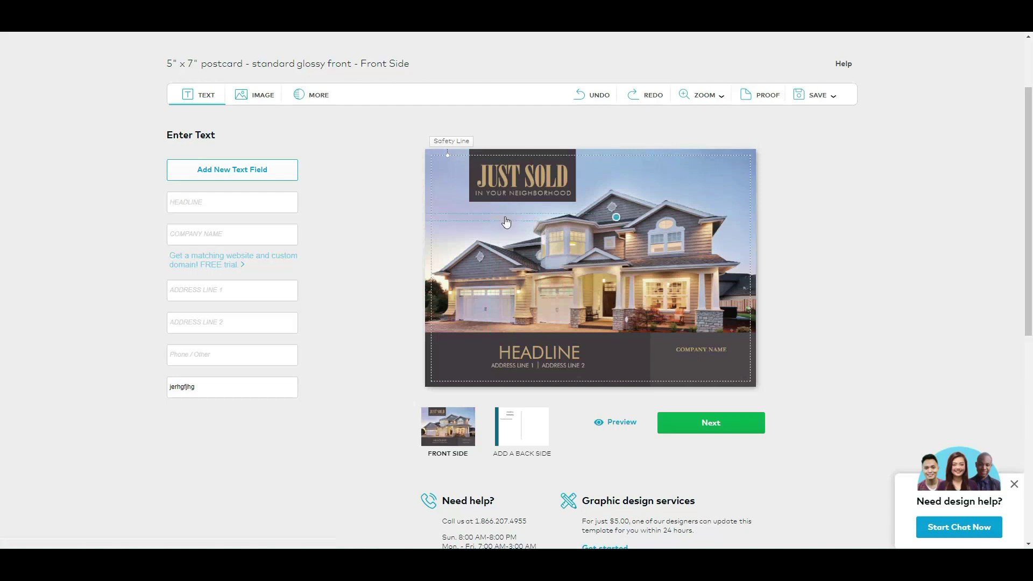
pyautogui.click(507, 215)
pyautogui.click(504, 166)
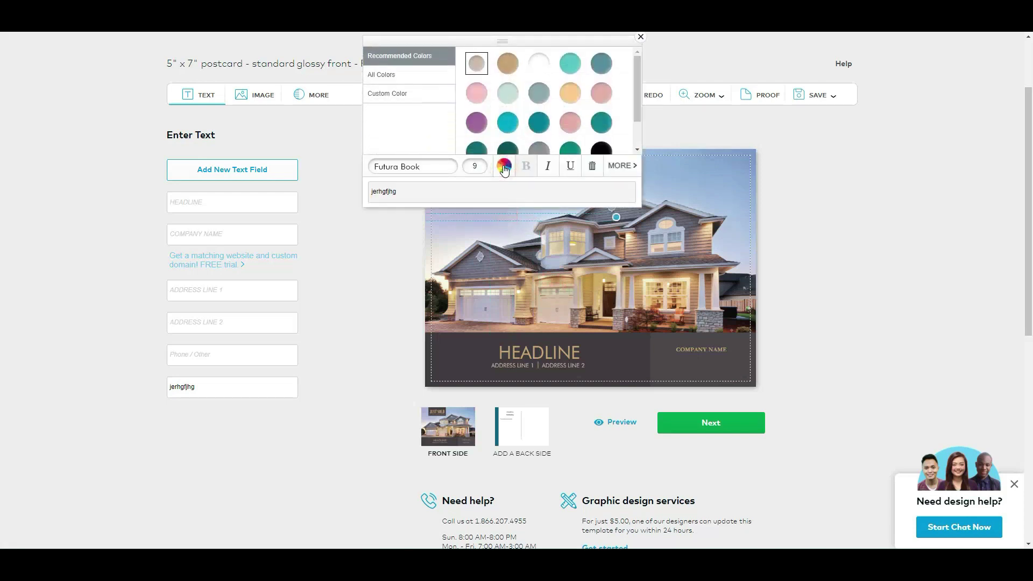
pyautogui.scroll(-1, 605, 150)
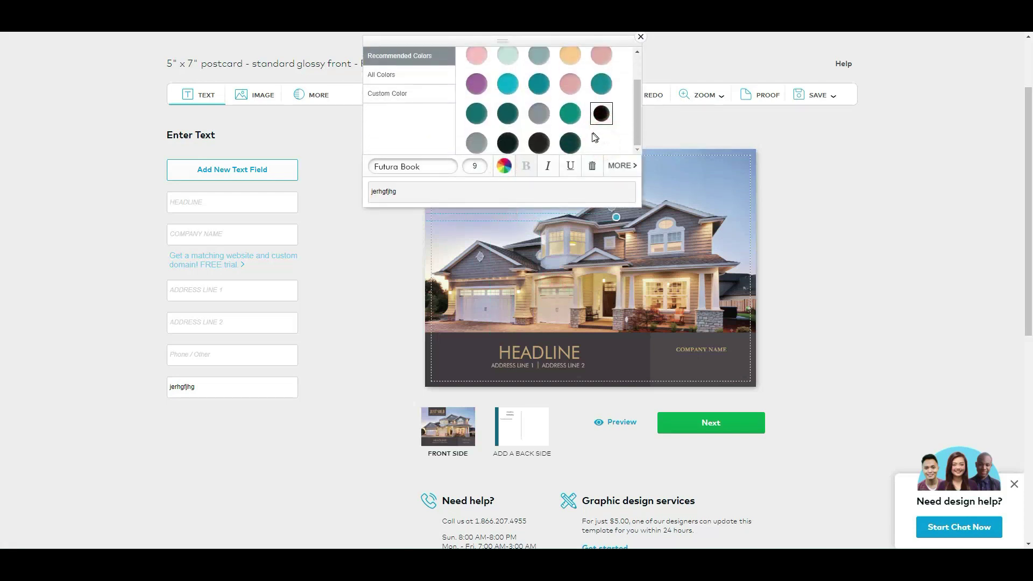
pyautogui.click(379, 264)
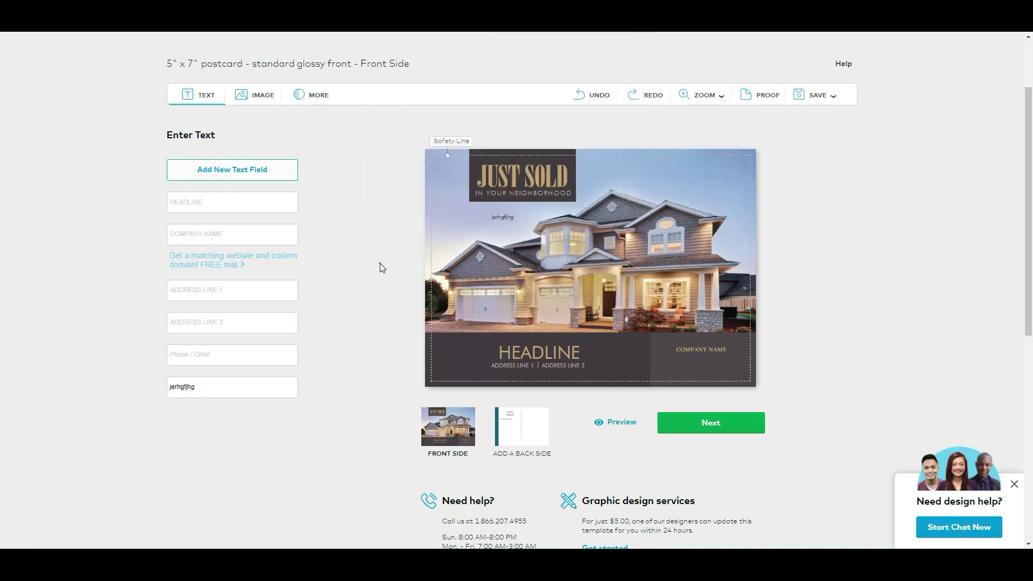
pyautogui.click(500, 218)
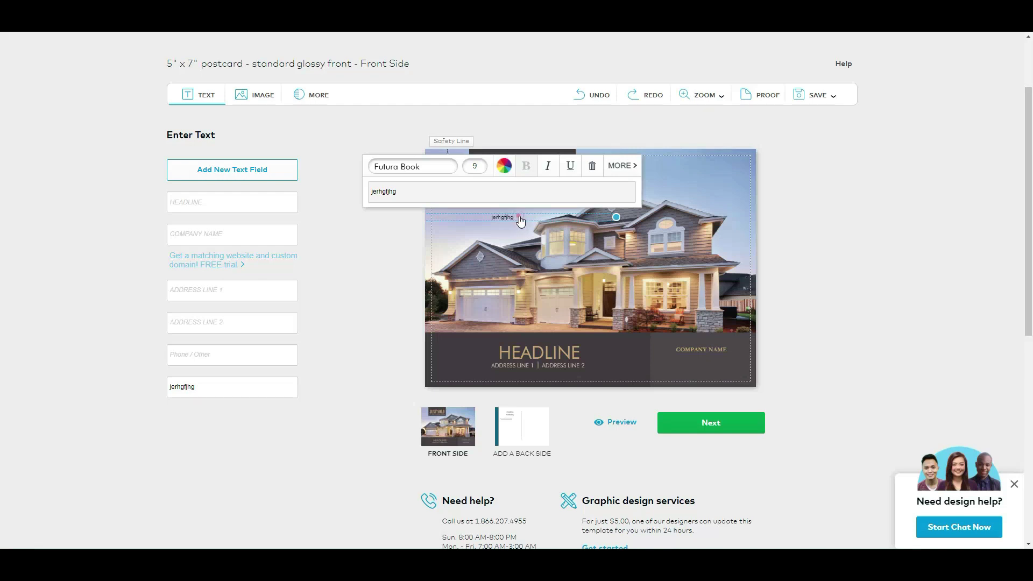
pyautogui.moveTo(521, 221); pyautogui.dragTo(517, 226)
pyautogui.click(519, 225)
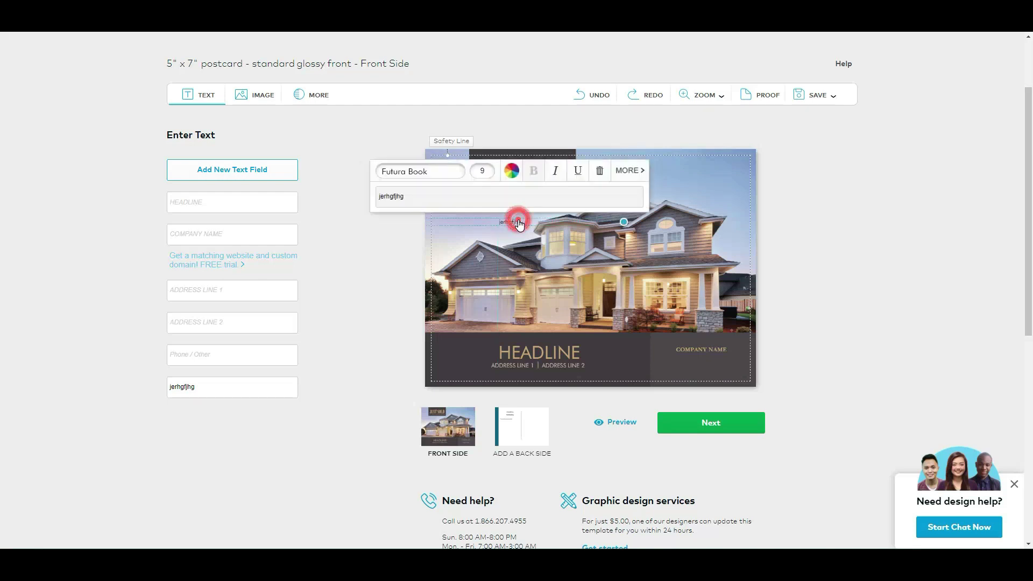
pyautogui.click(603, 174)
pyautogui.click(831, 259)
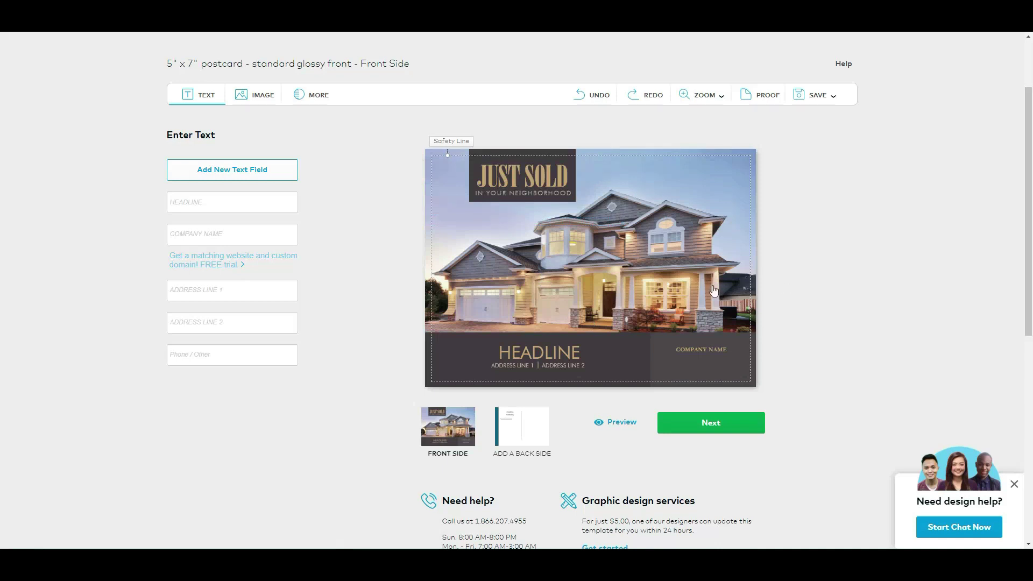
# Add a back side, try Grayscale and templates, then set it to Blank (Included).
pyautogui.click(523, 458)
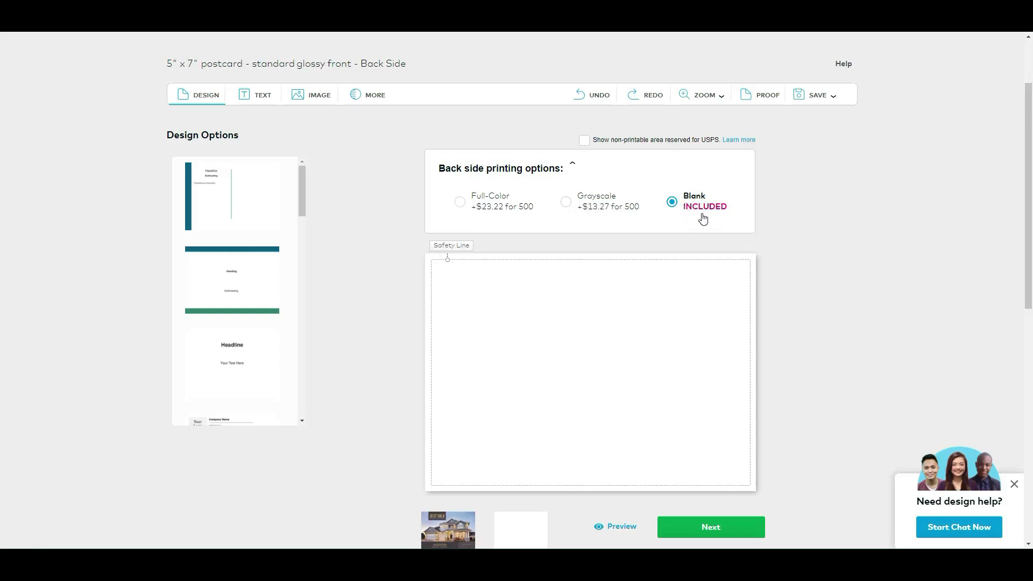
pyautogui.scroll(-1, 703, 218)
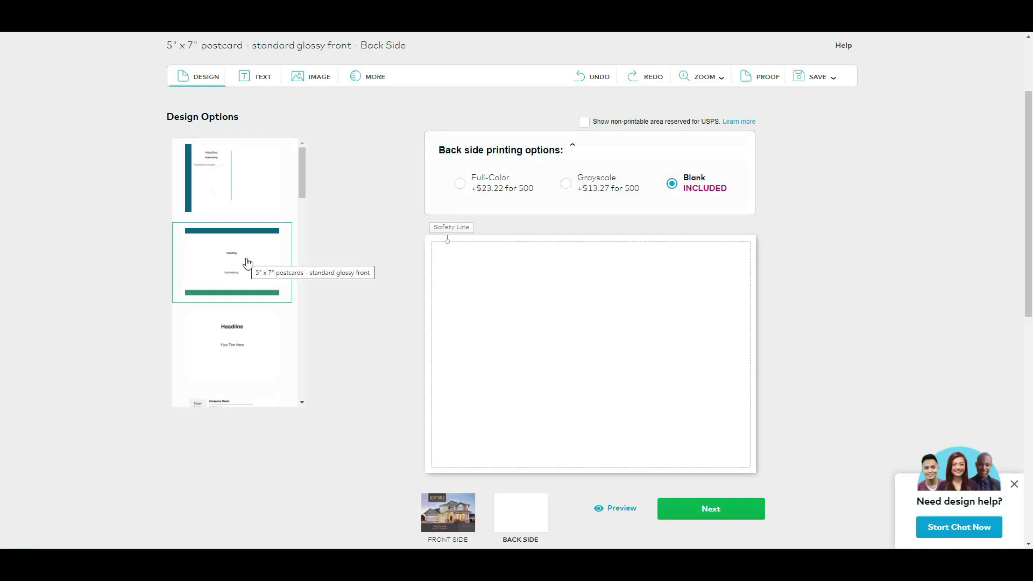
pyautogui.click(588, 184)
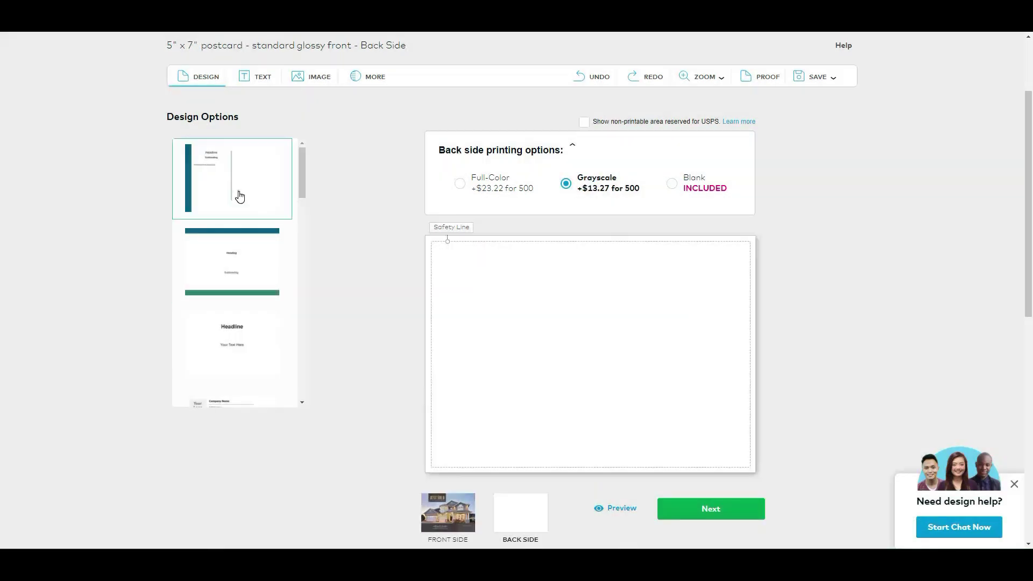
pyautogui.click(240, 196)
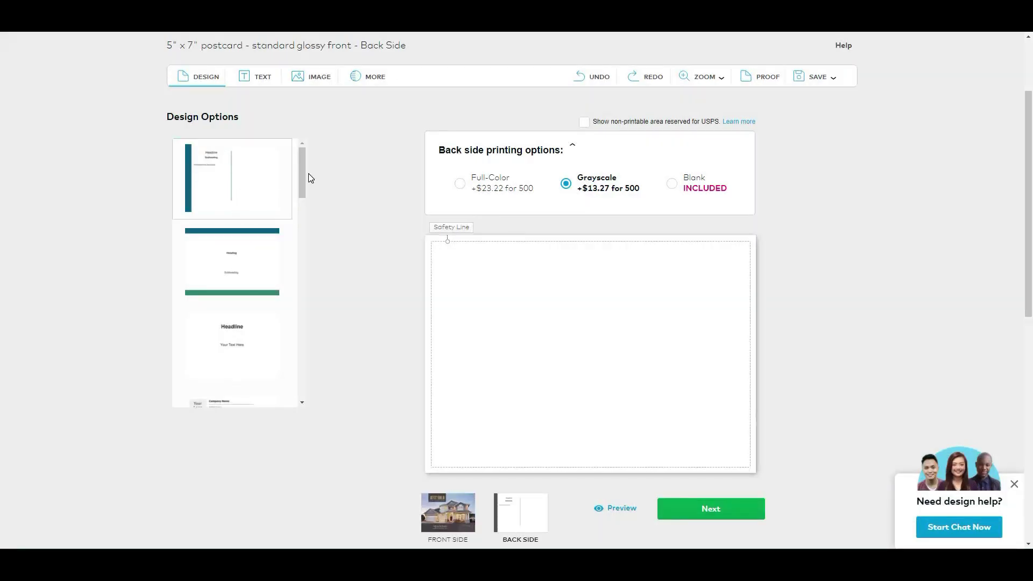
pyautogui.click(237, 260)
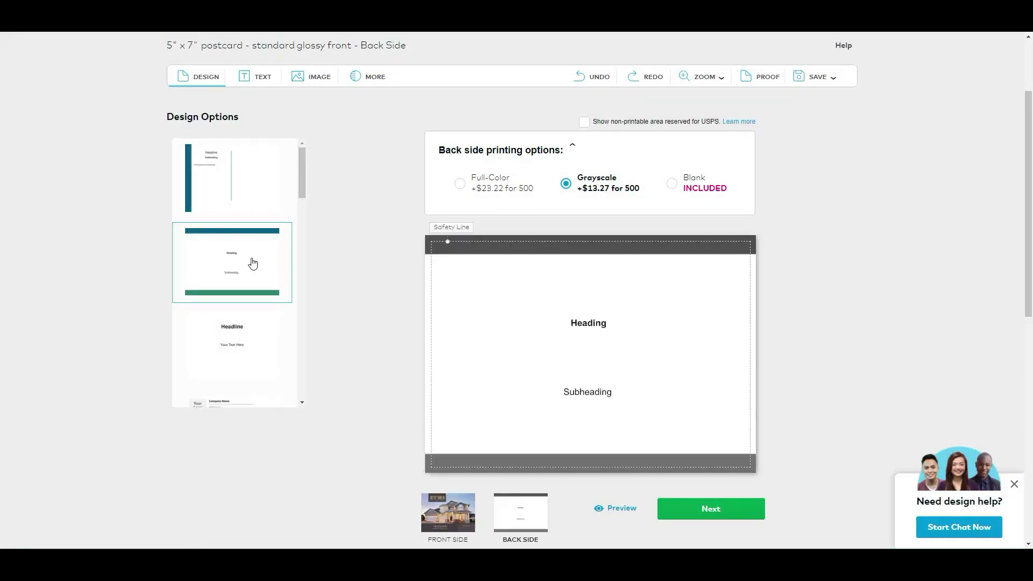
pyautogui.moveTo(301, 180); pyautogui.dragTo(299, 190)
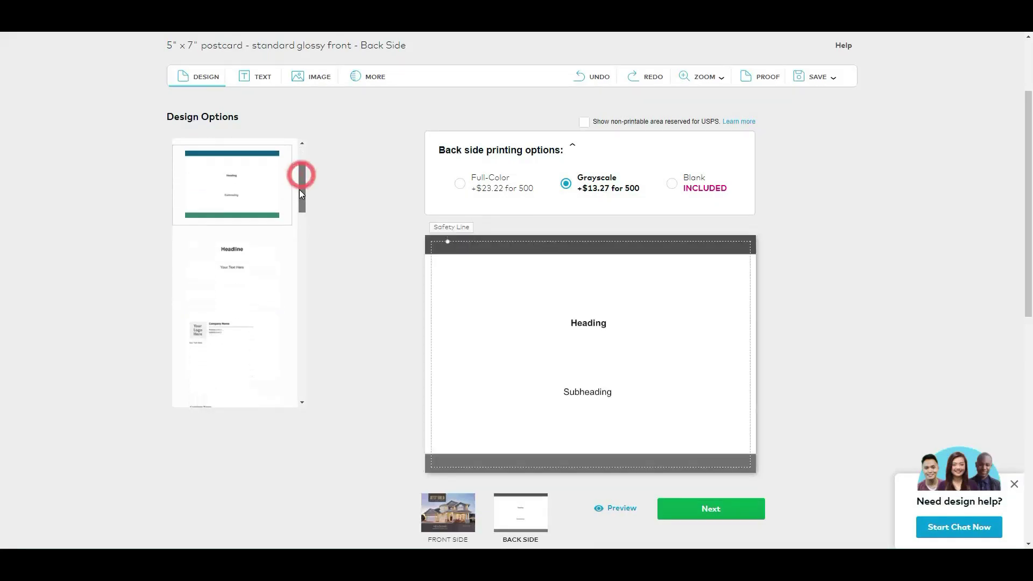
pyautogui.click(239, 271)
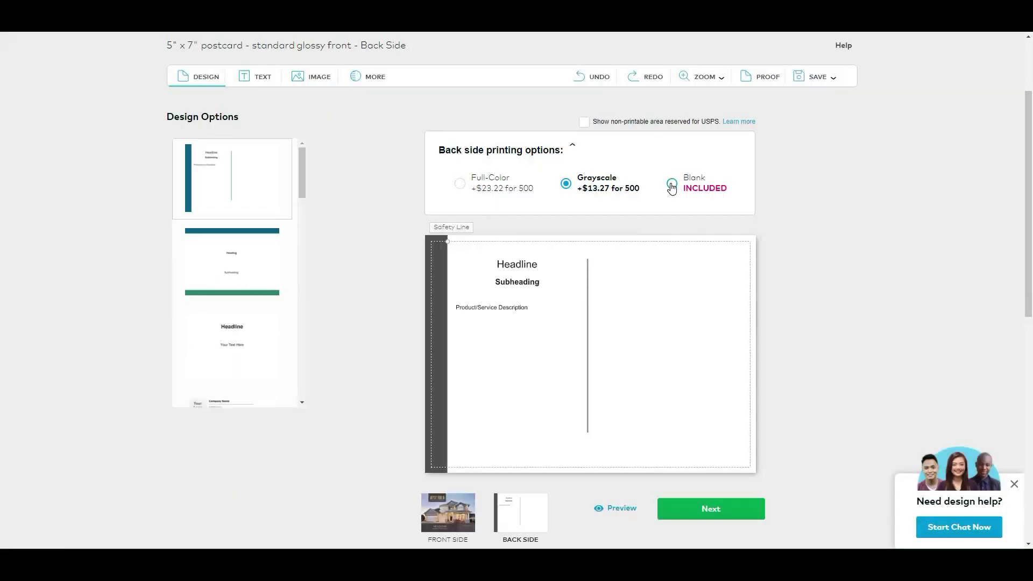
pyautogui.click(672, 185)
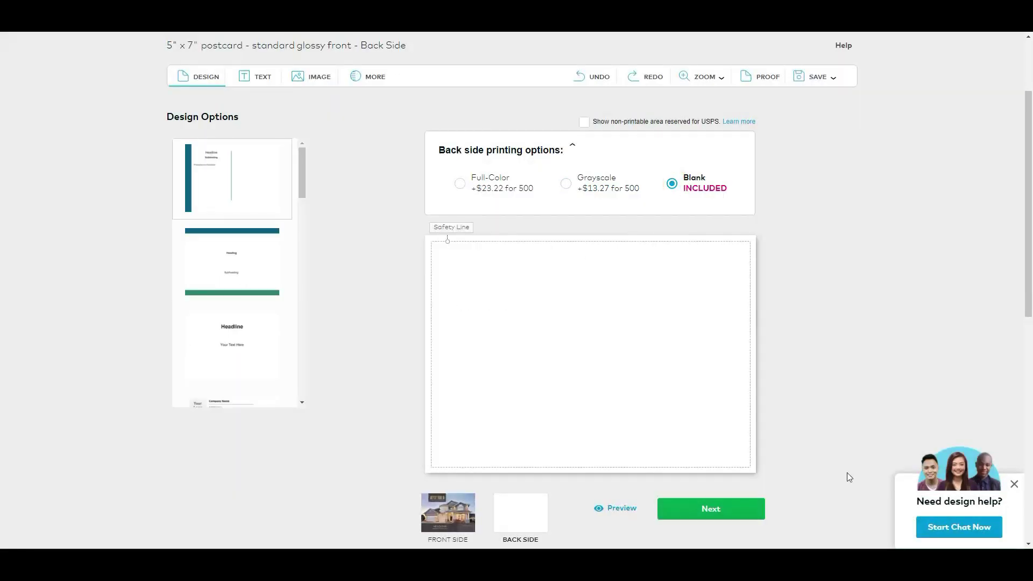
pyautogui.click(616, 510)
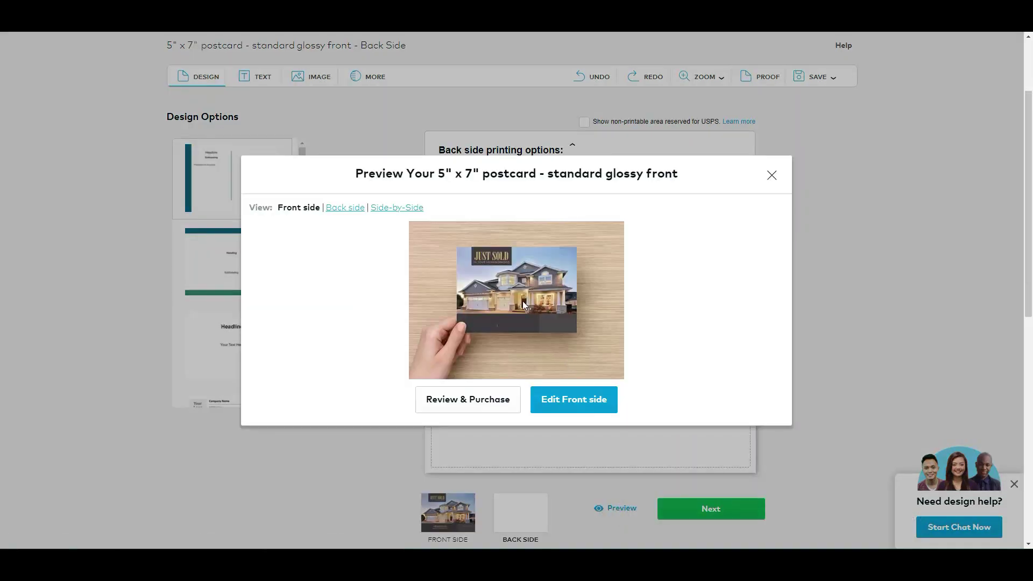
pyautogui.click(351, 214)
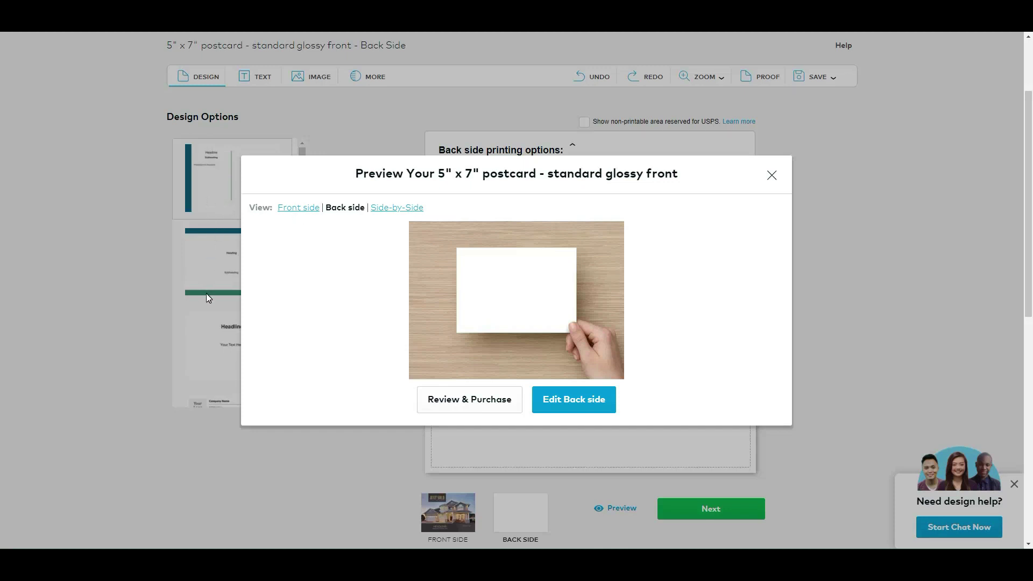
pyautogui.click(297, 210)
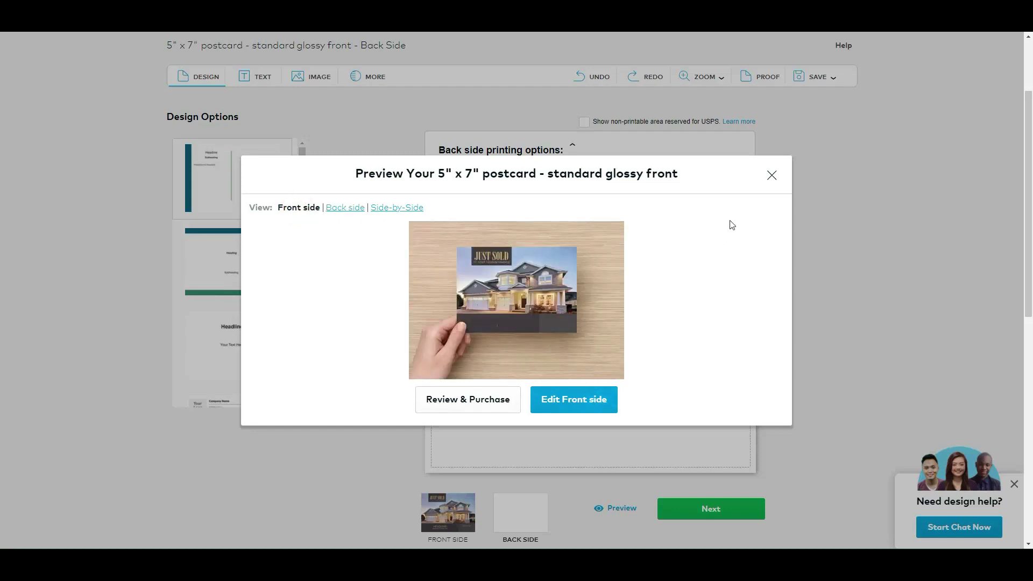
pyautogui.click(770, 176)
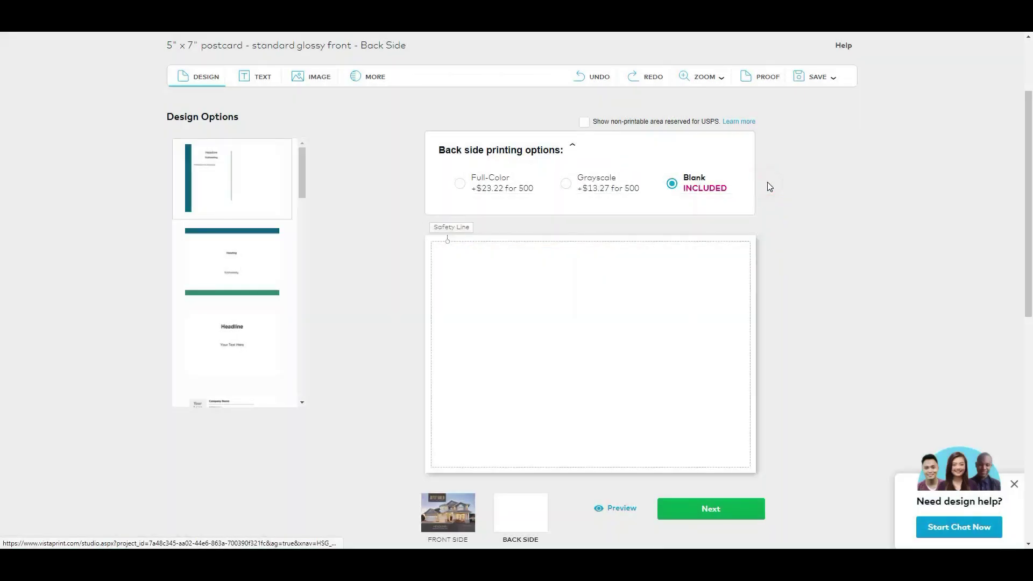
# Tick 'I have reviewed and approve my design' and proceed, adding the postcard to the cart.
pyautogui.click(713, 508)
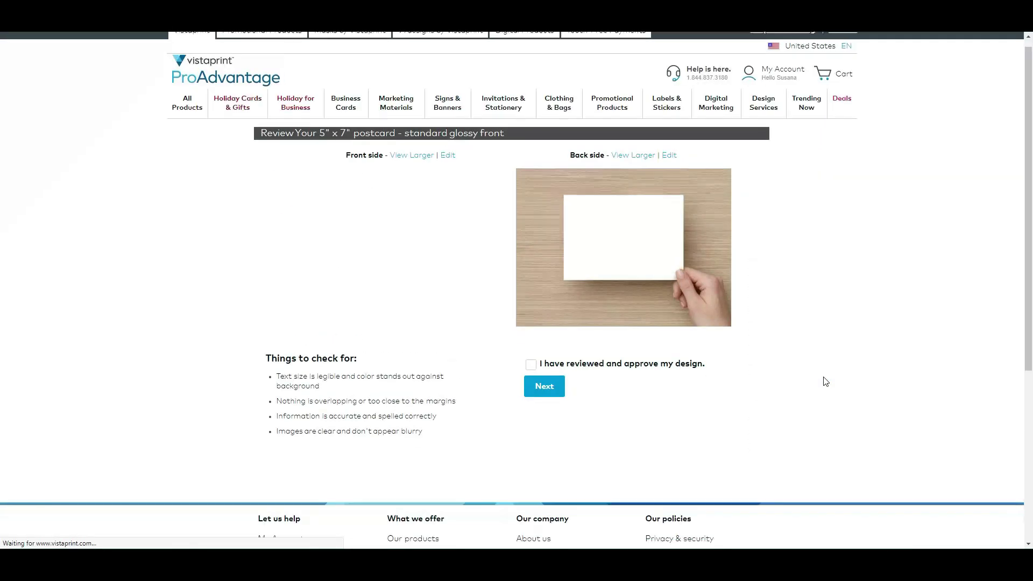
pyautogui.scroll(-2, 826, 381)
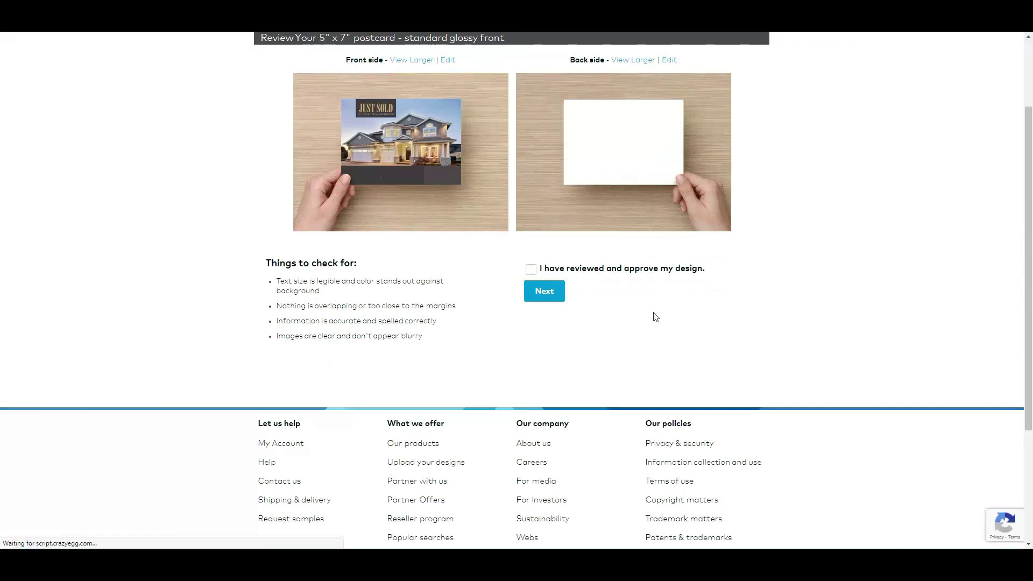
pyautogui.scroll(1, 1011, 301)
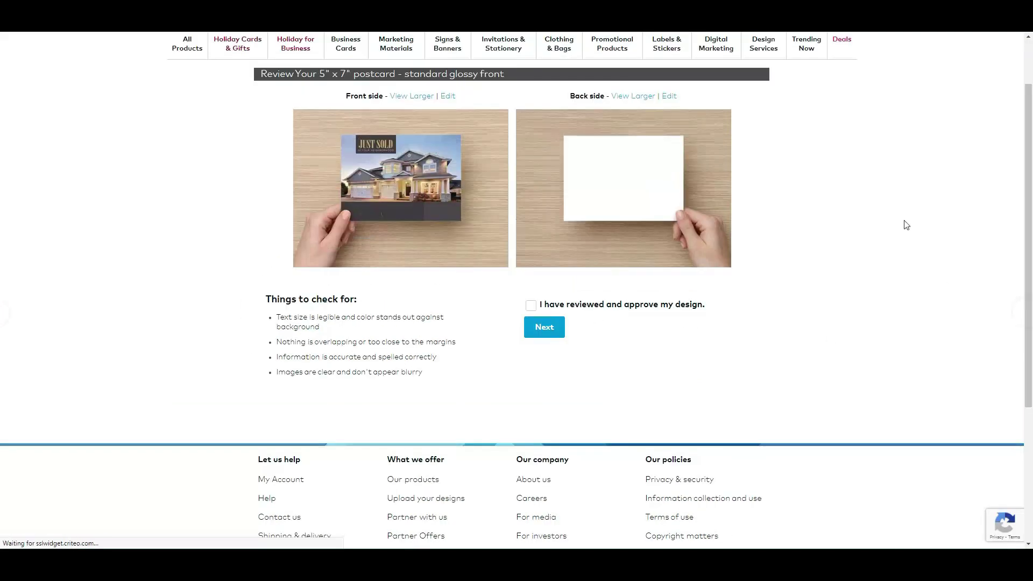
pyautogui.click(531, 307)
pyautogui.click(550, 333)
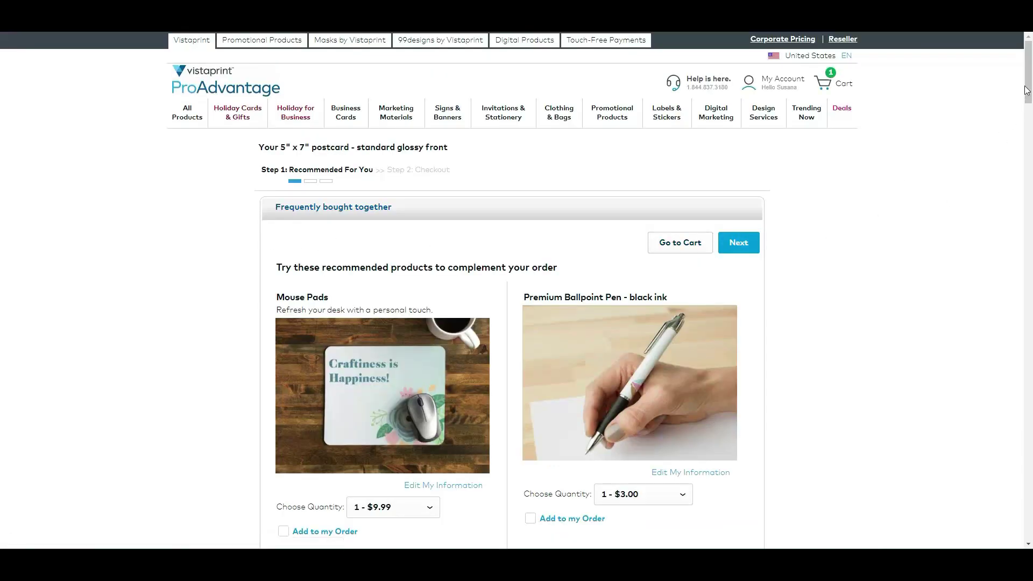
pyautogui.moveTo(1027, 92); pyautogui.dragTo(992, 381)
pyautogui.scroll(-5, 992, 380)
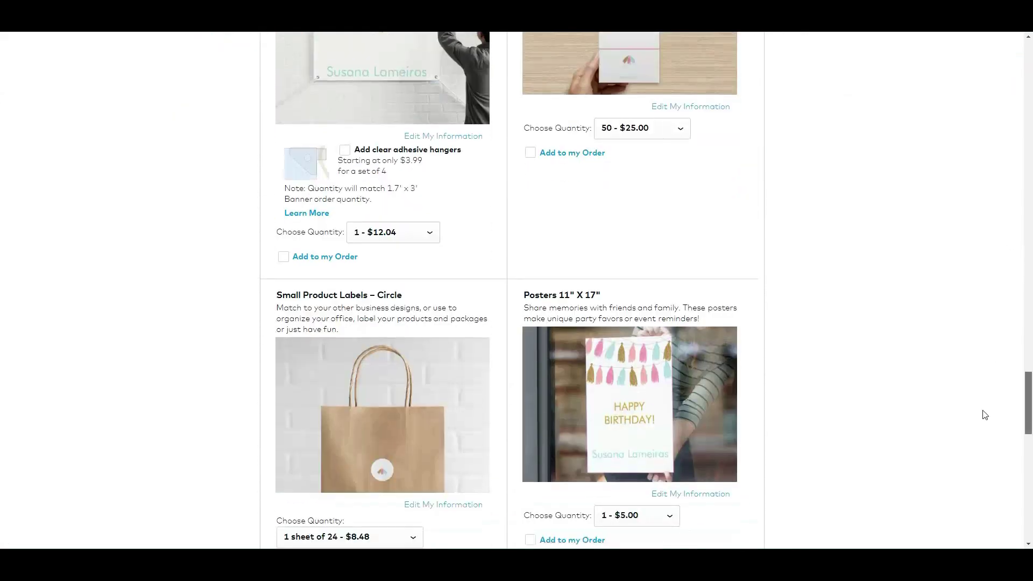
pyautogui.scroll(20, 982, 415)
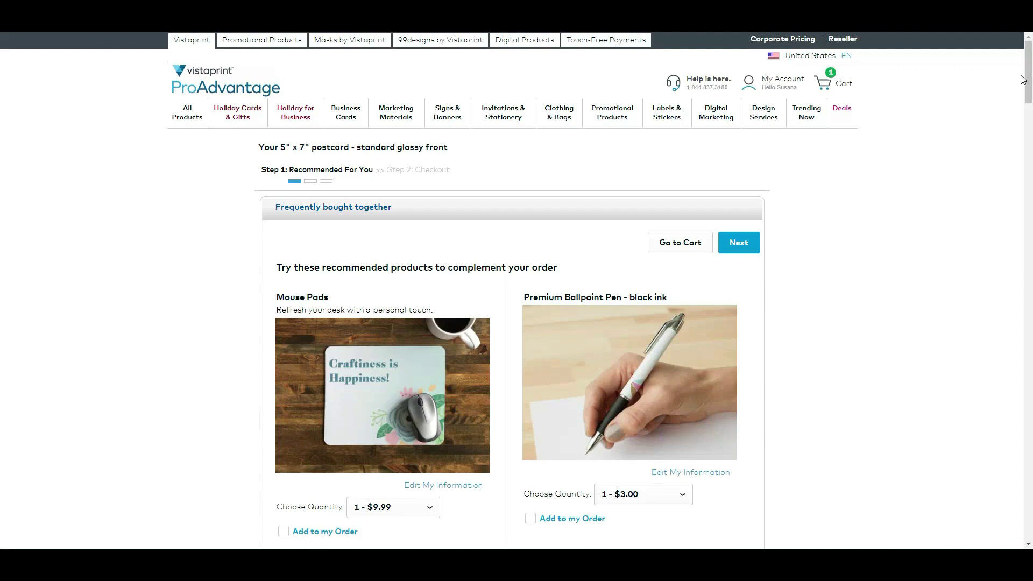